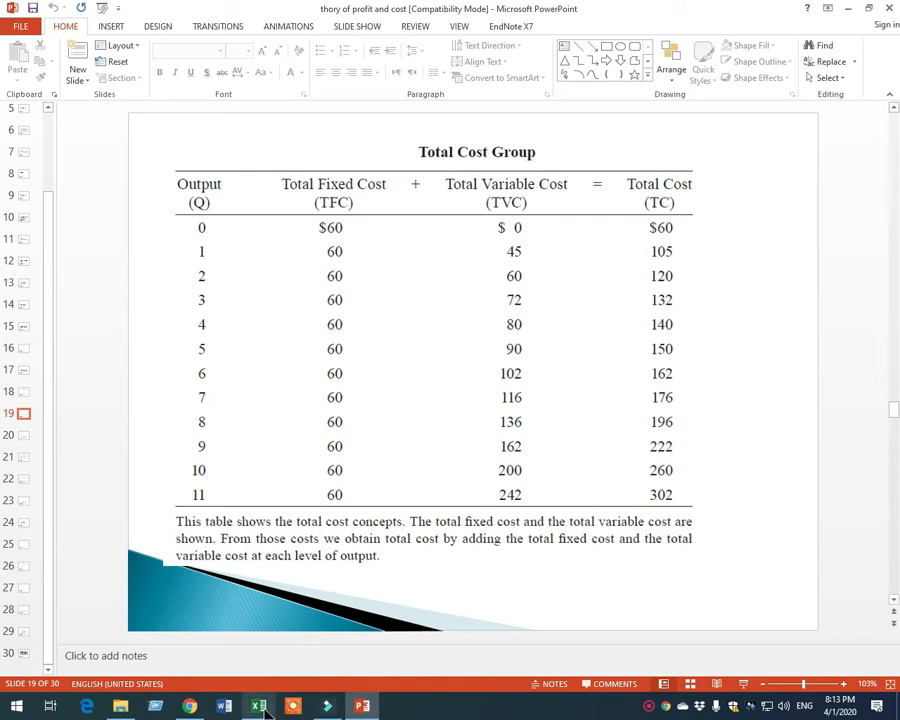
Switch to the blank Excel workbook and restore PowerPoint to a smaller window so the Total Cost Group slide stays visible beside it
click(262, 708)
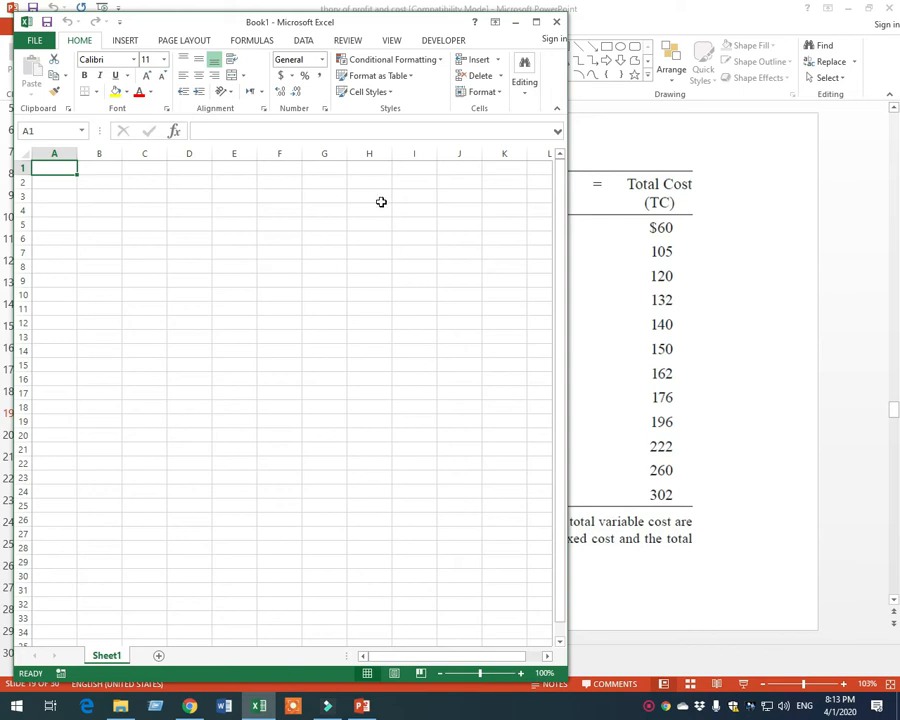
click(712, 284)
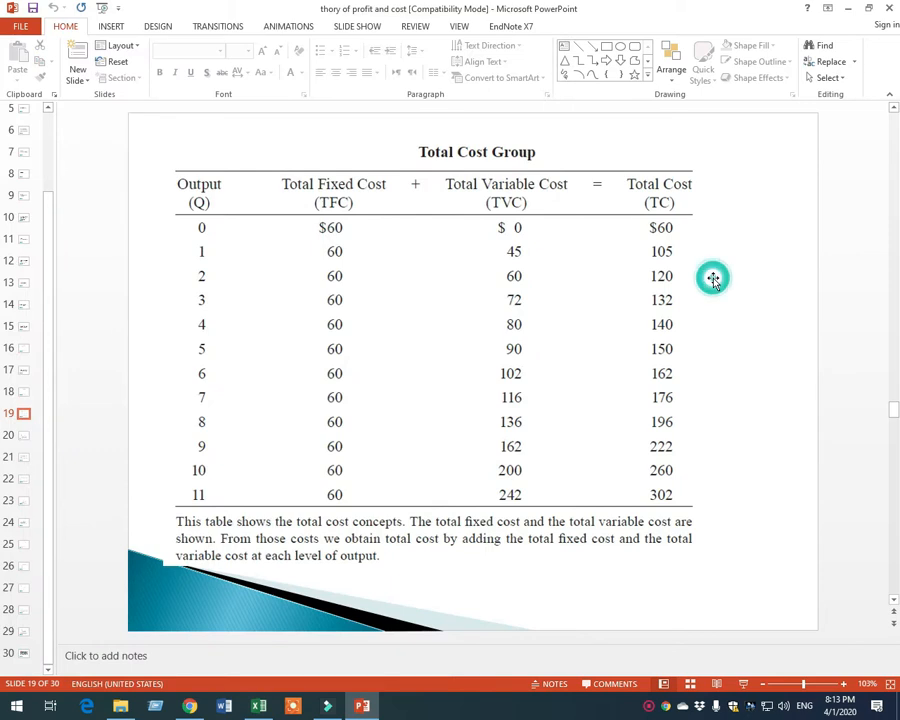
click(872, 10)
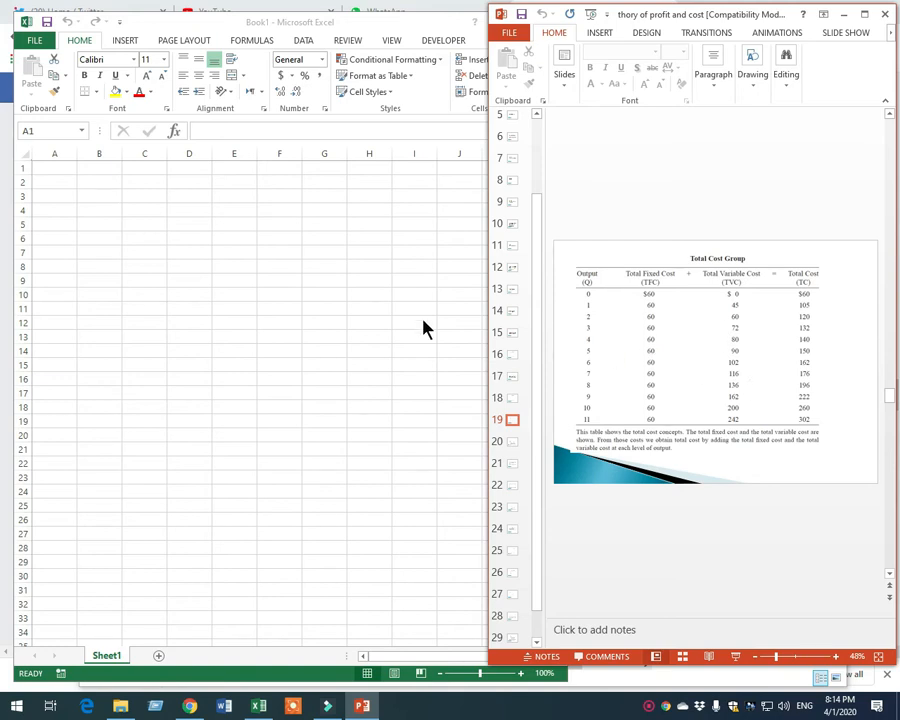
click(69, 170)
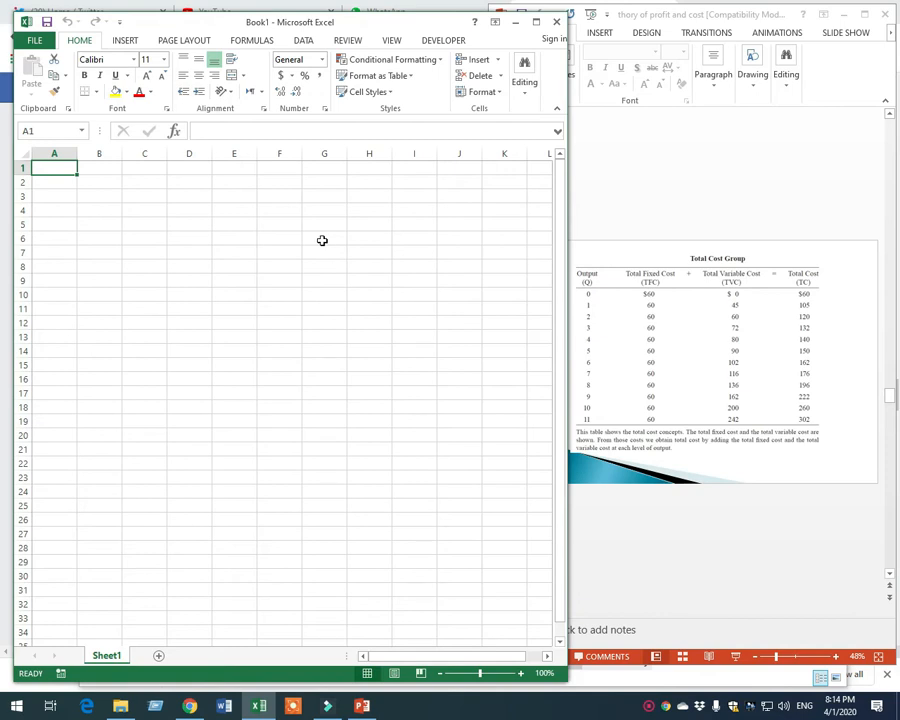
click(57, 168)
drag(76, 168, 136, 167)
click(617, 316)
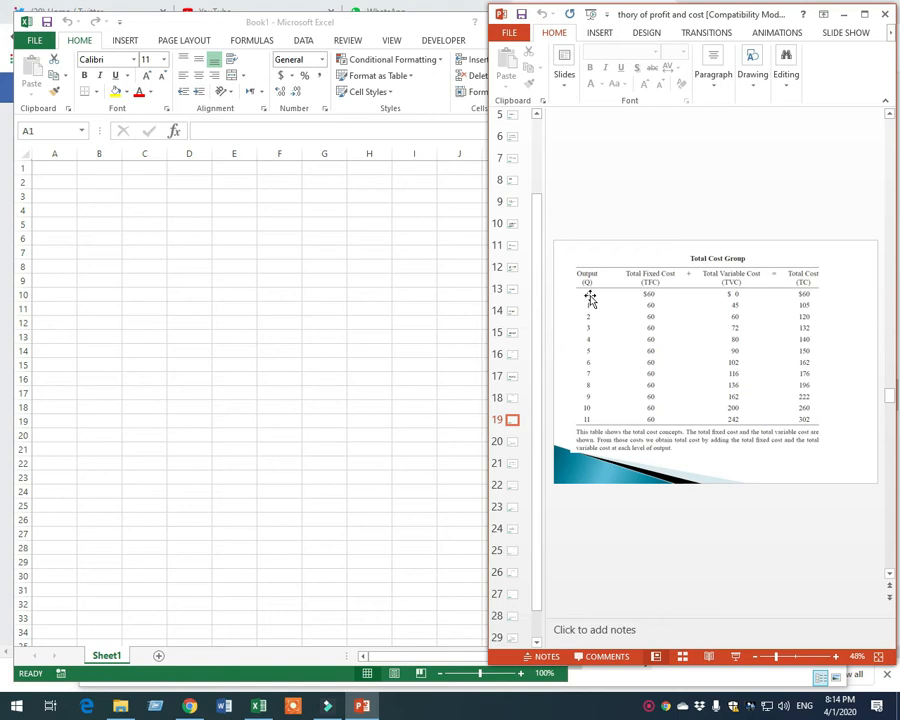
Select the empty range A1:C12 in the workbook and insert a line chart based on it
click(56, 168)
drag(56, 168, 171, 178)
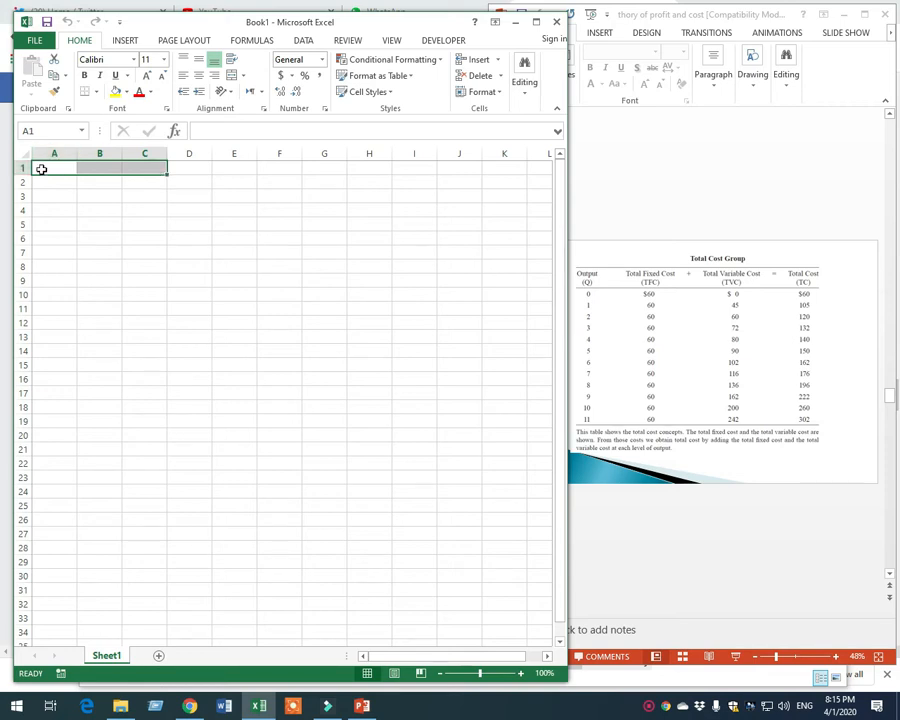
drag(168, 176, 166, 326)
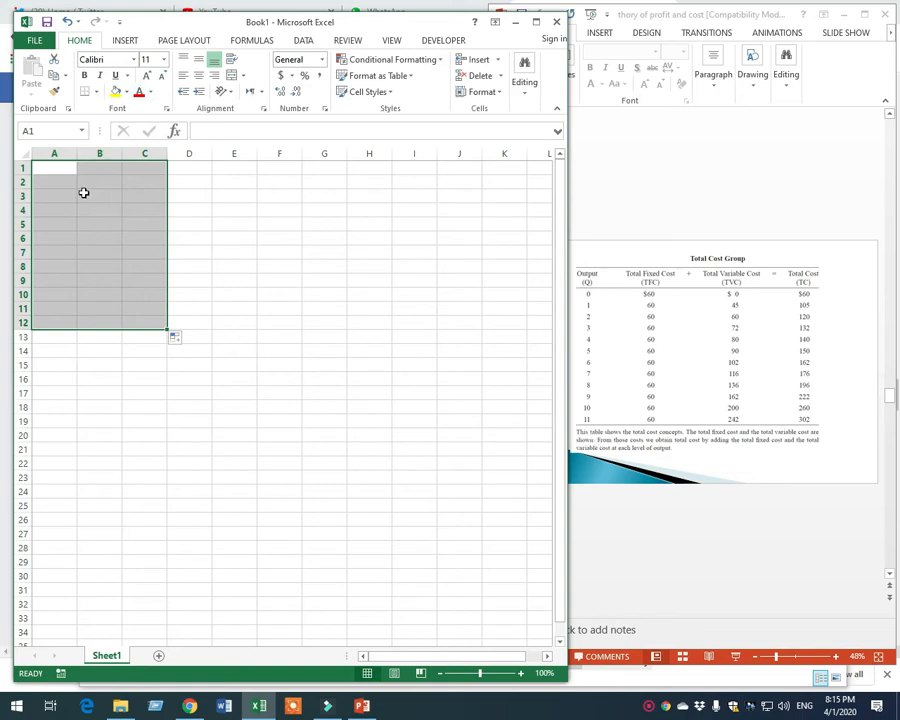
click(124, 40)
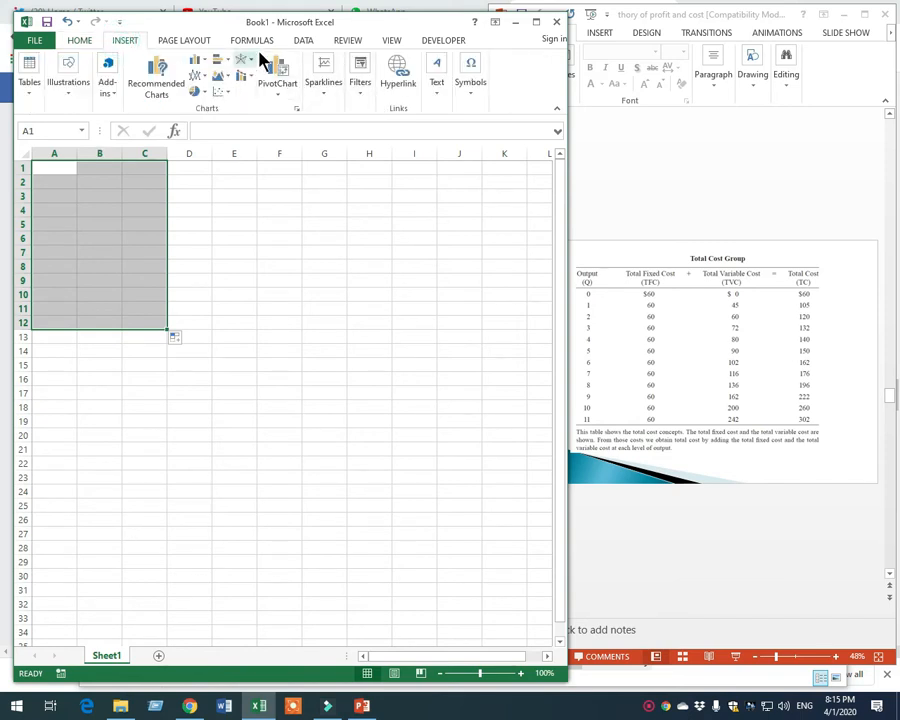
click(197, 76)
click(220, 130)
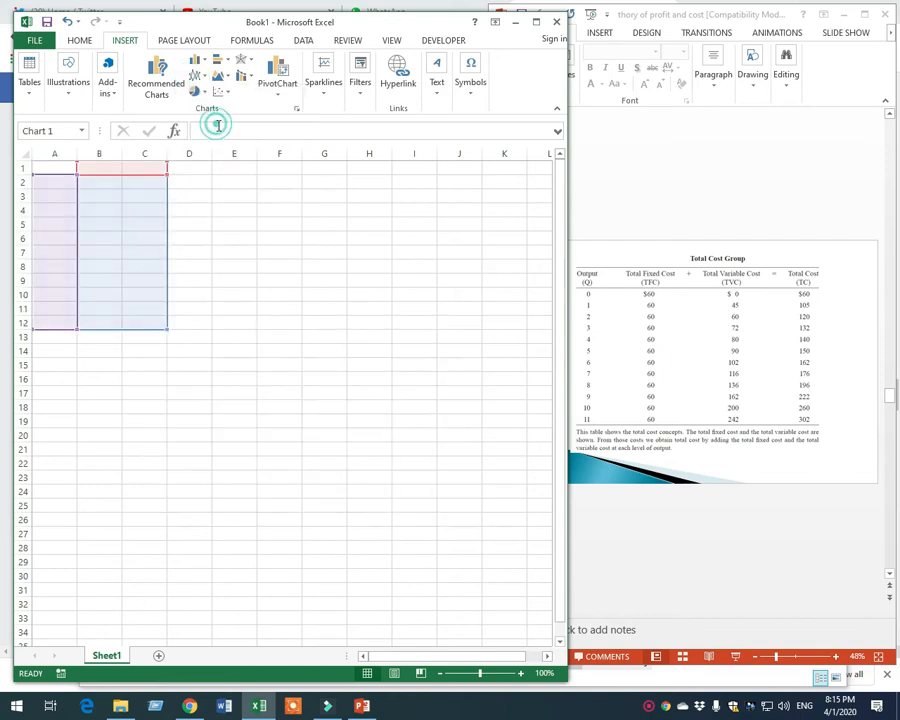
Move the empty chart below the selected data range and enlarge it to span about columns A to K, rows 17 to 33
mouse_move(368, 316)
mouse_down()
mouse_move(326, 438)
mouse_move(281, 397)
mouse_up()
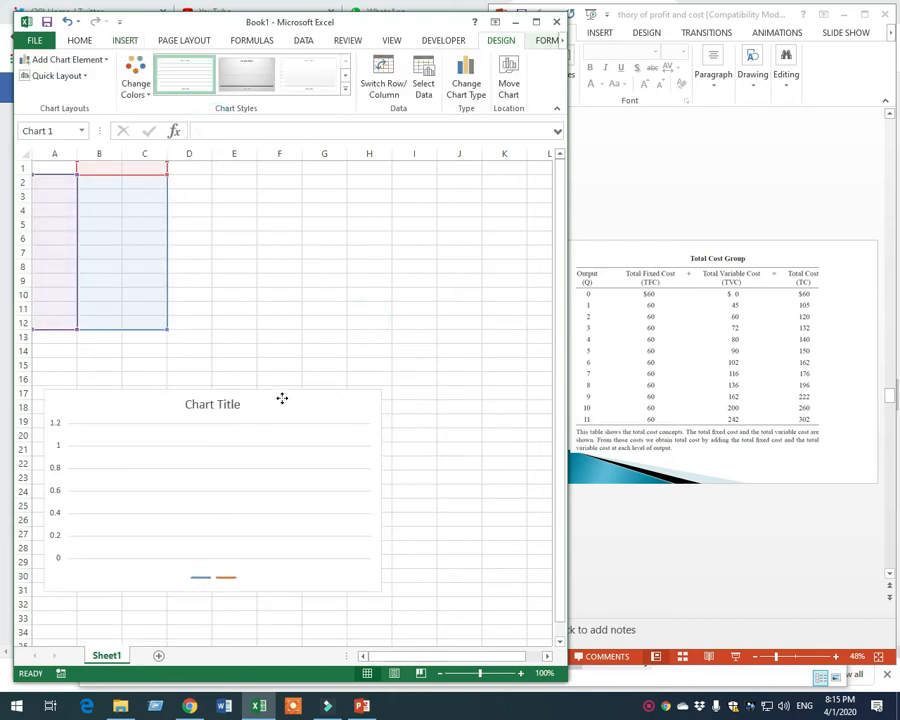
drag(381, 592, 482, 629)
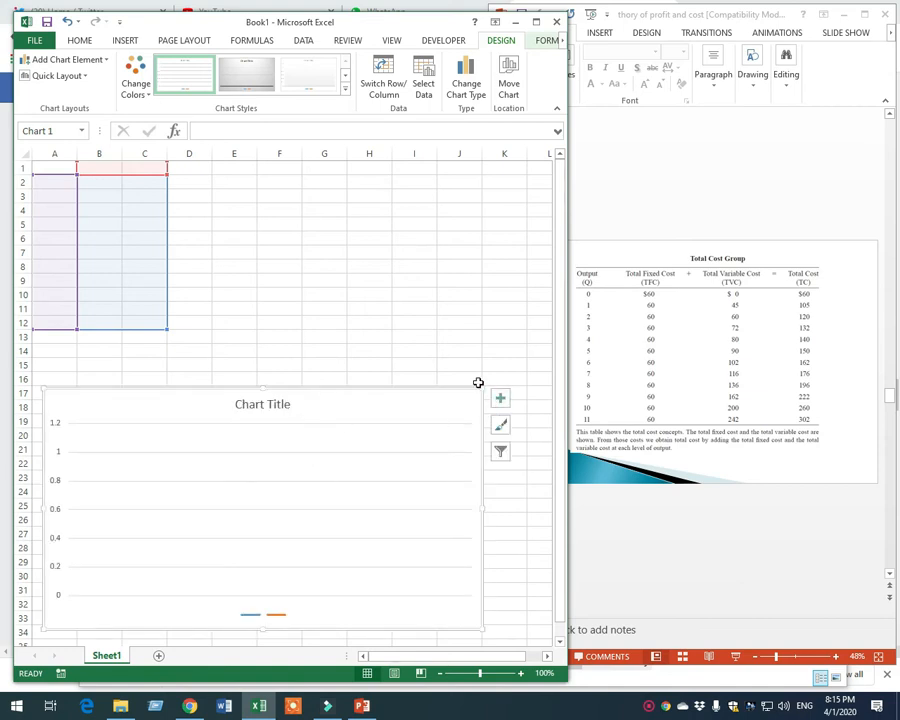
drag(482, 388, 497, 382)
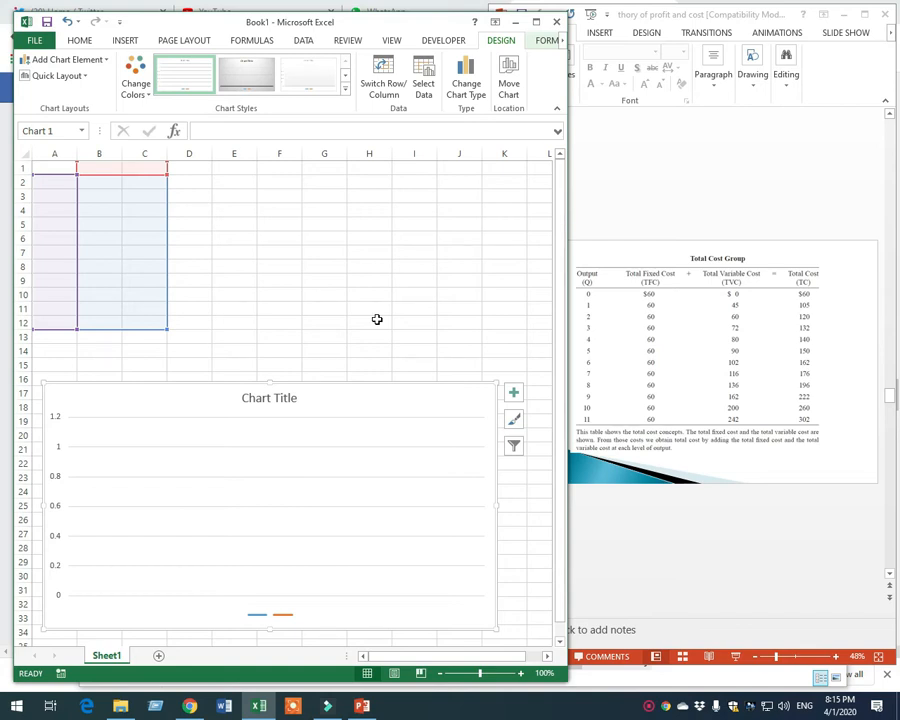
Enter the column headings Q, TFC and TVC in cells A1 to C1
click(64, 168)
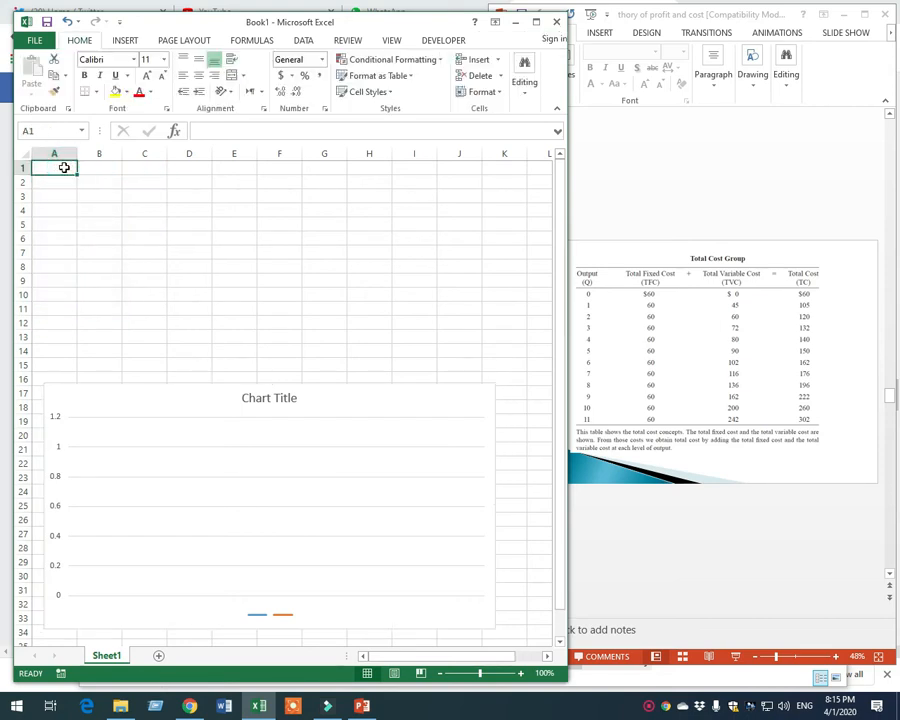
text(Q)
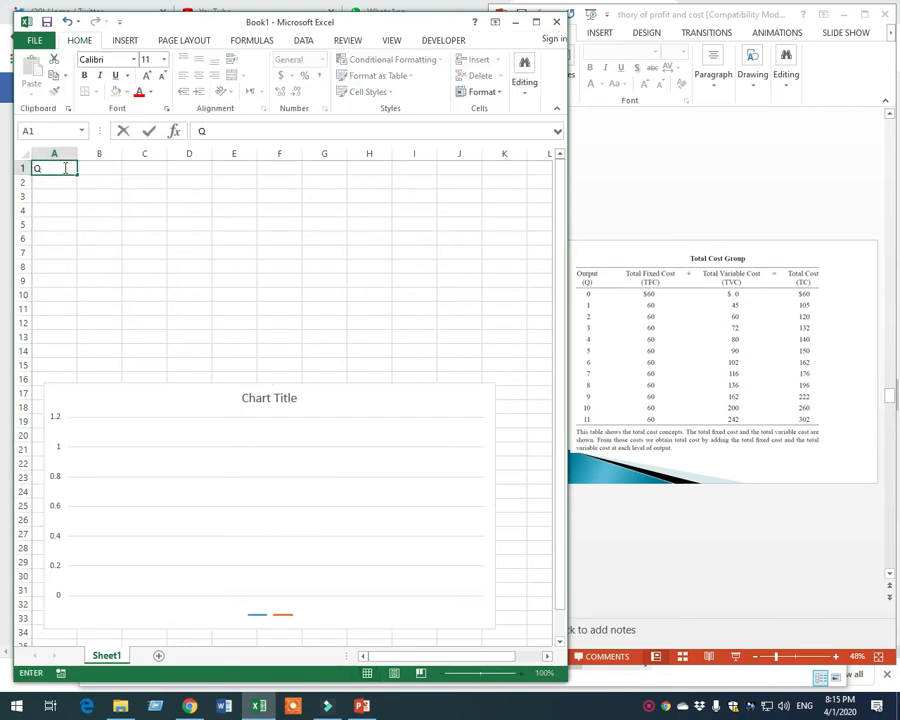
key(Tab)
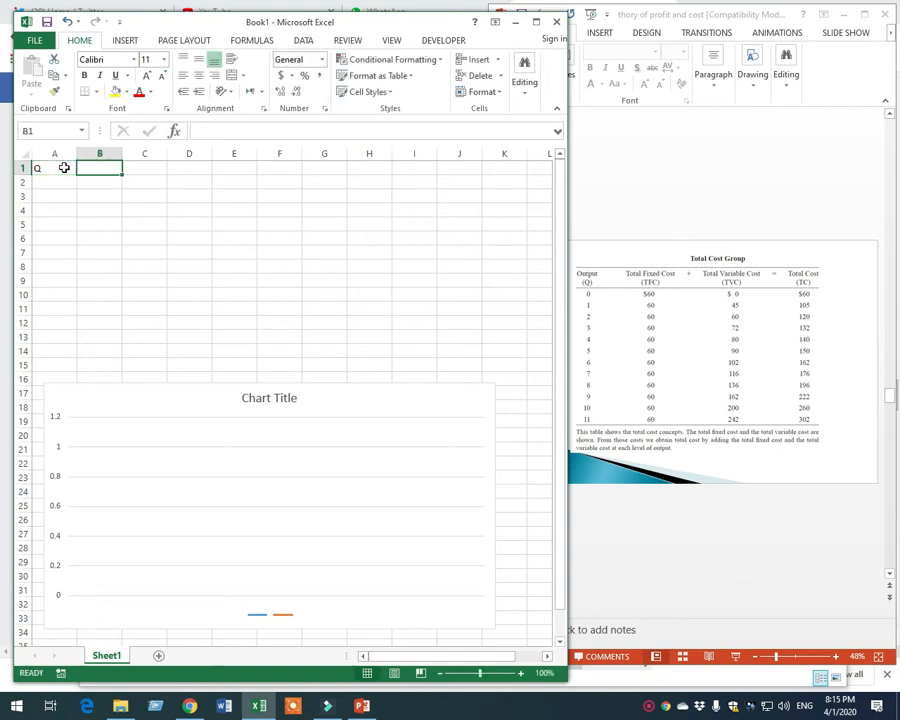
text(TFC)
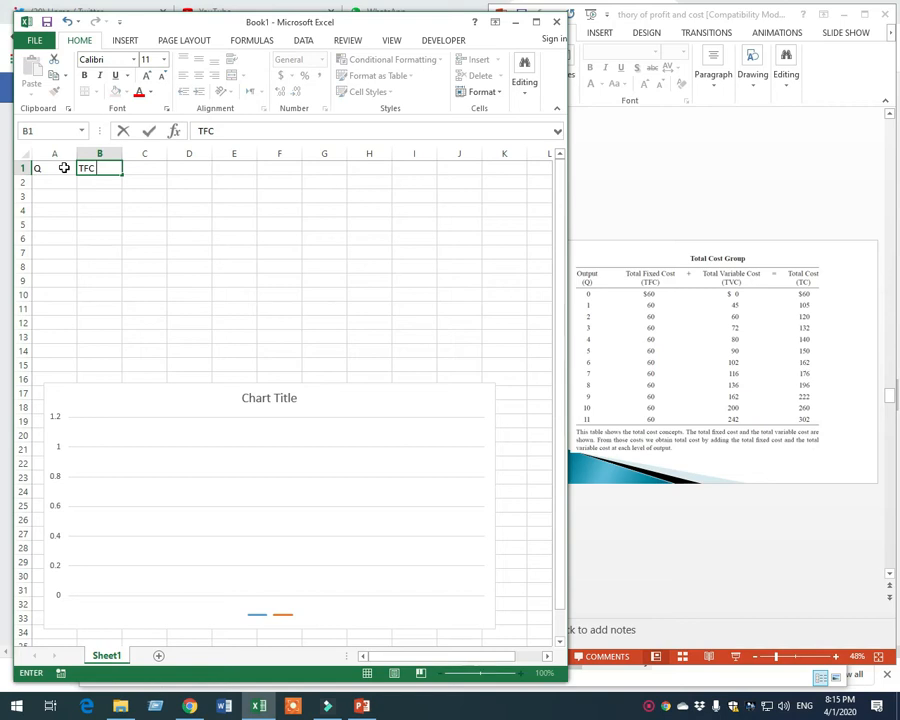
key(Tab)
text(TVC)
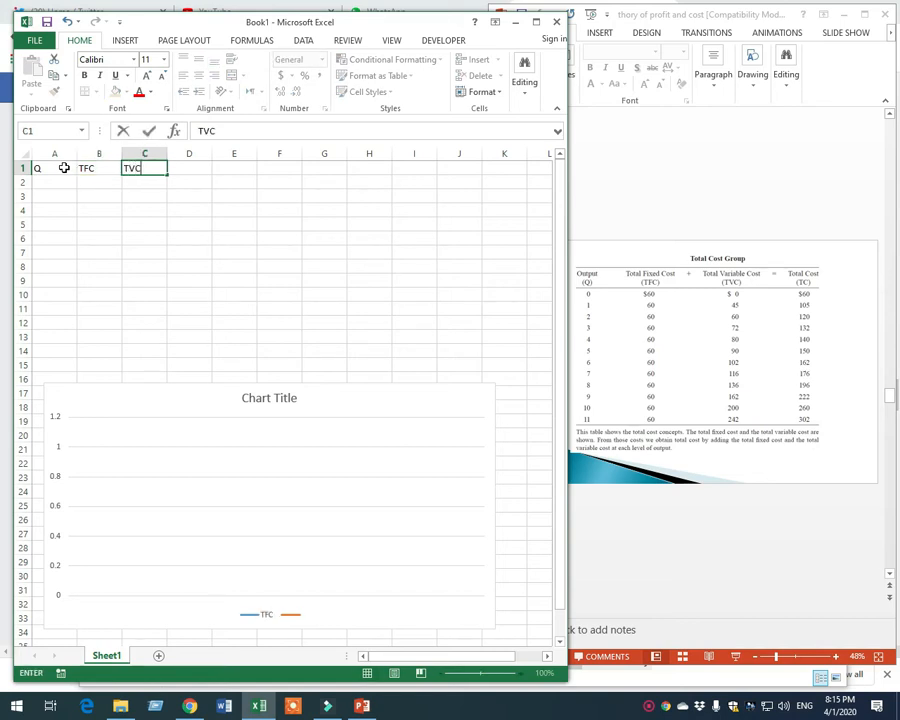
key(Return)
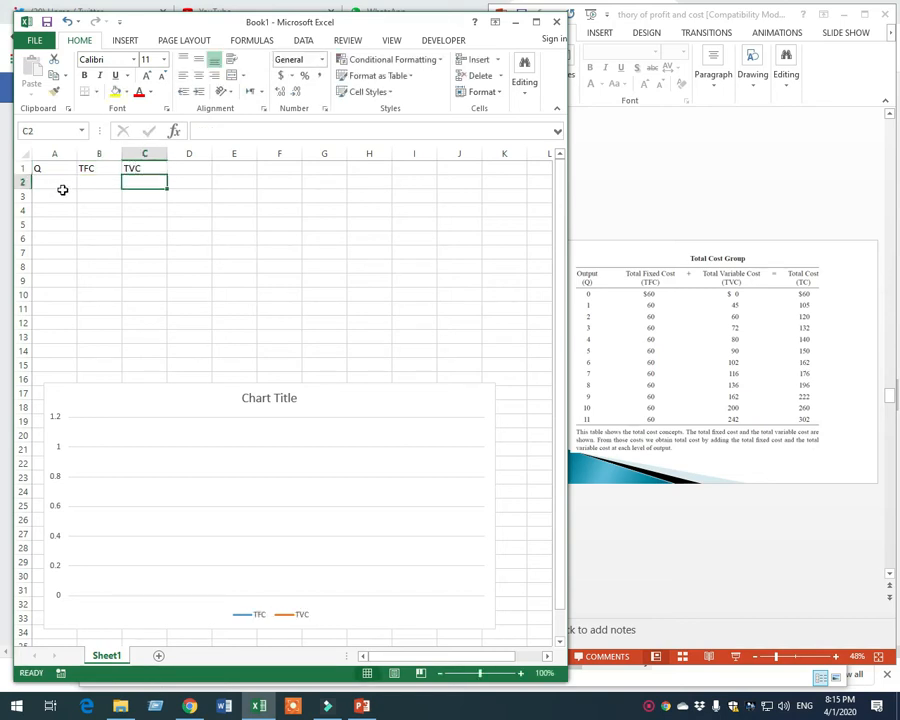
Fill the Q column from A2 to A12 with the output quantities 1 to 11 as a series
click(60, 190)
click(65, 184)
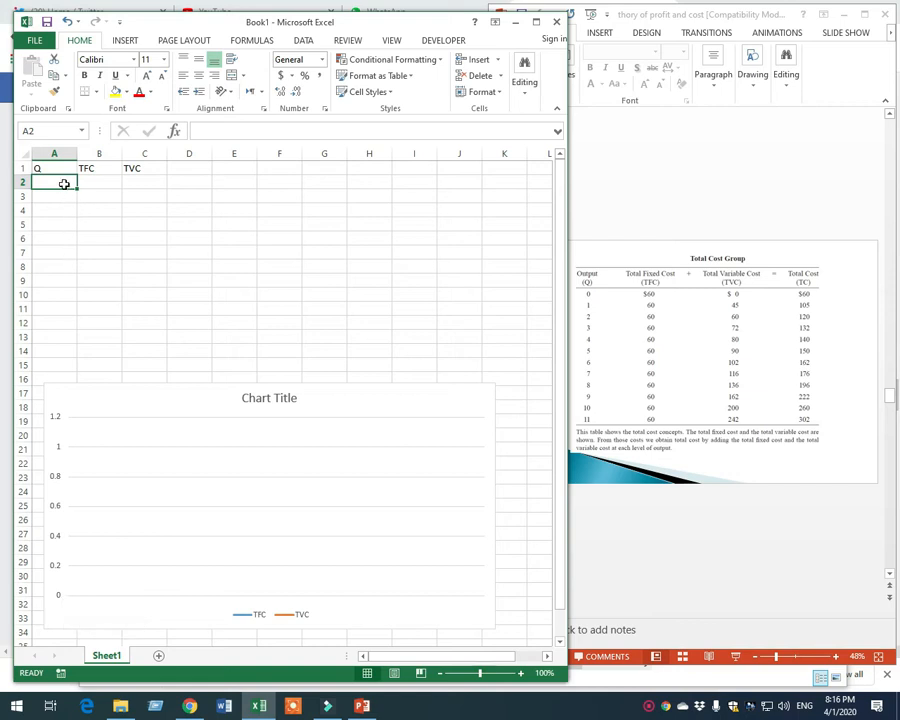
text(1)
key(Return)
text(2)
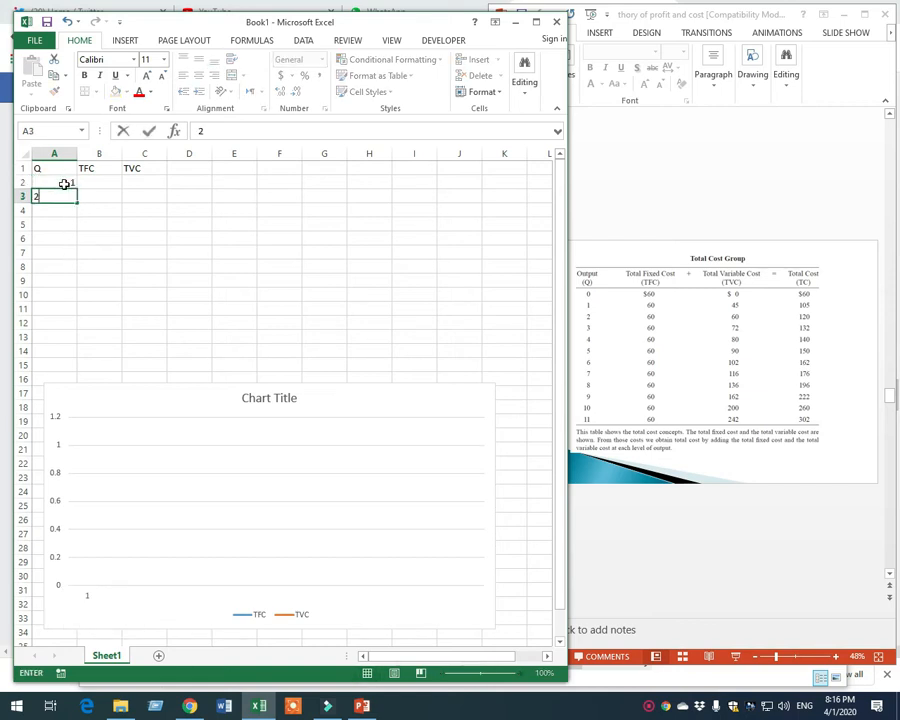
key(Return)
text(3)
key(Return)
click(111, 211)
drag(66, 182, 80, 326)
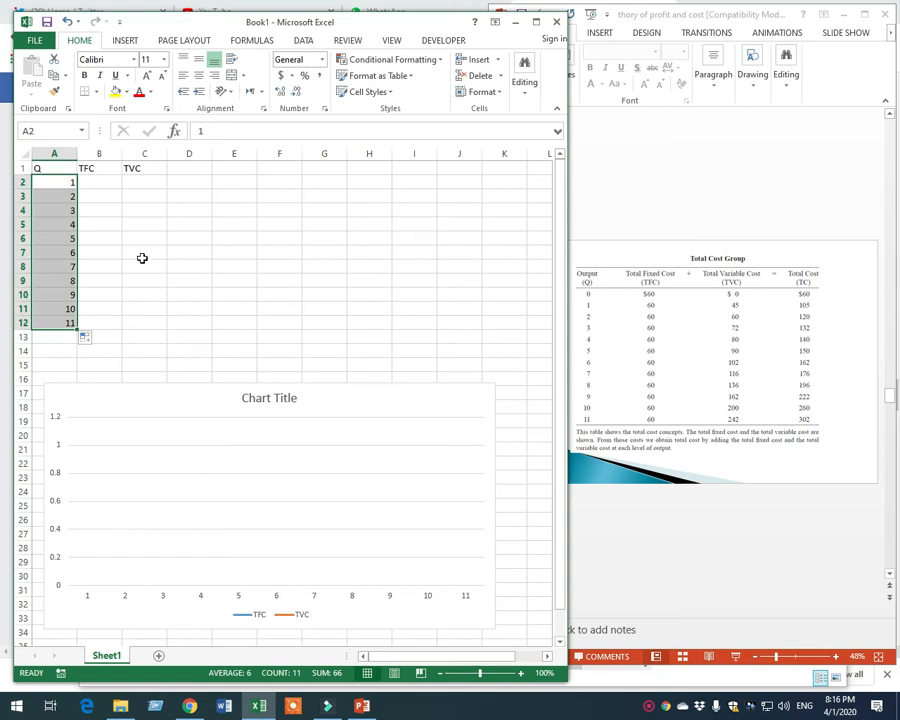
Shift the chart slightly upward so it starts at about row 15, just under the data
click(90, 181)
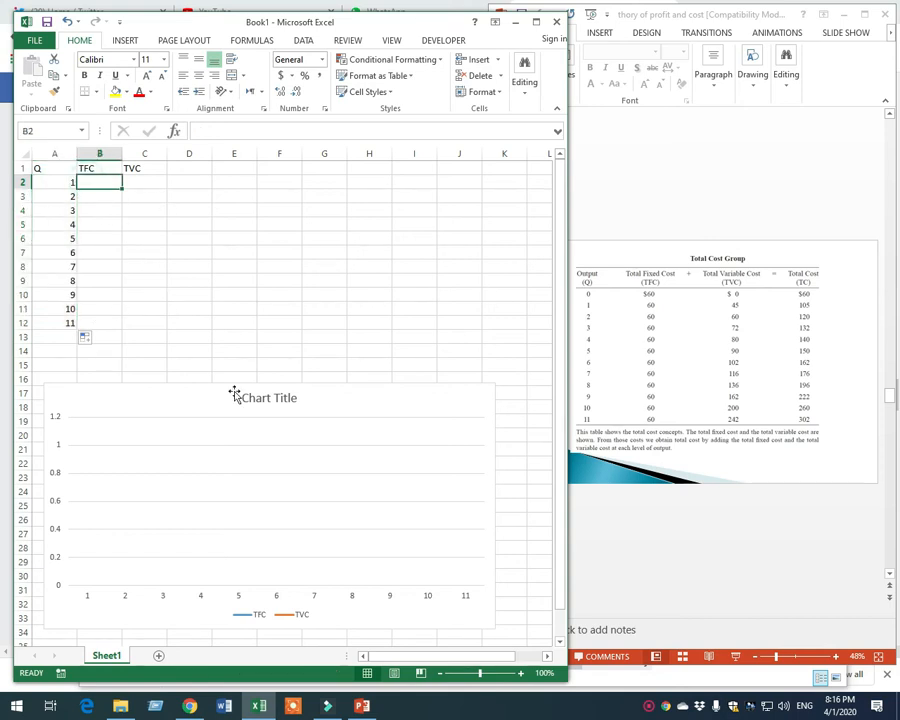
click(193, 393)
drag(193, 393, 202, 374)
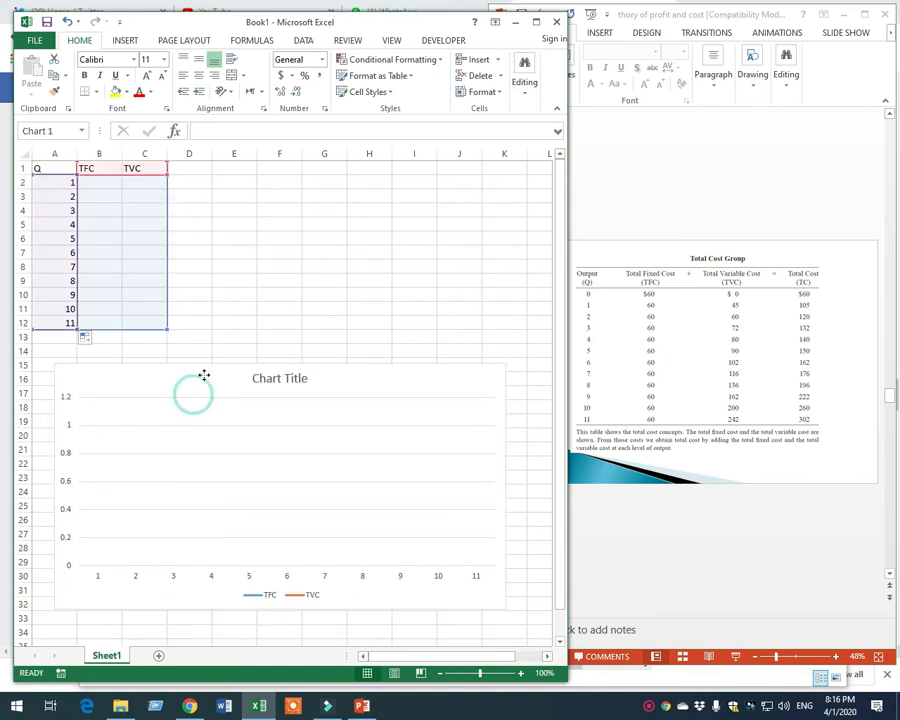
Enter a total fixed cost of 60 in B2 and fill it down the TFC column to B12
click(97, 184)
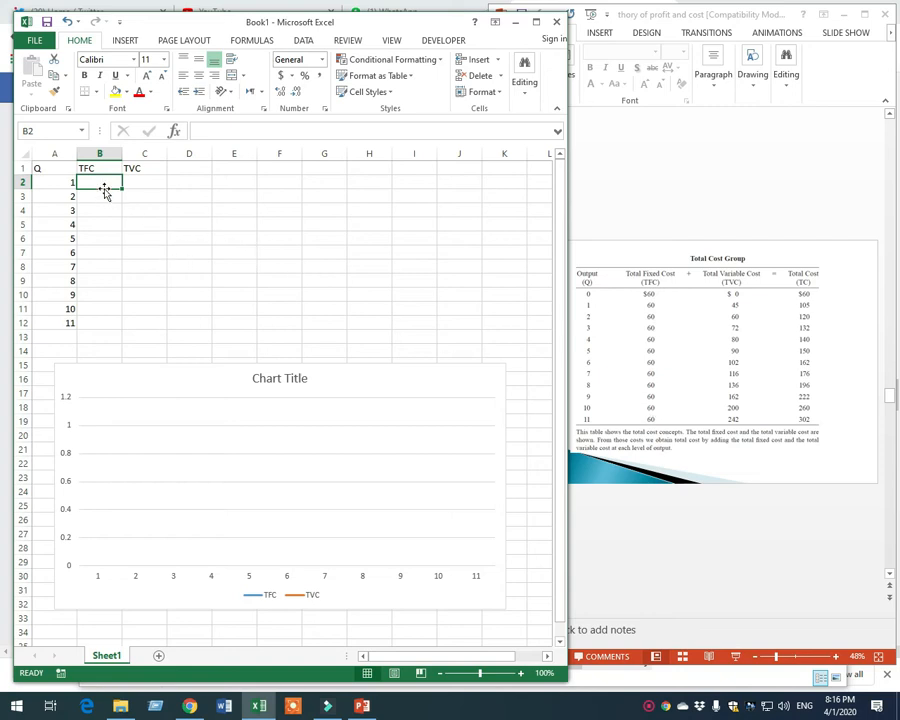
text(60)
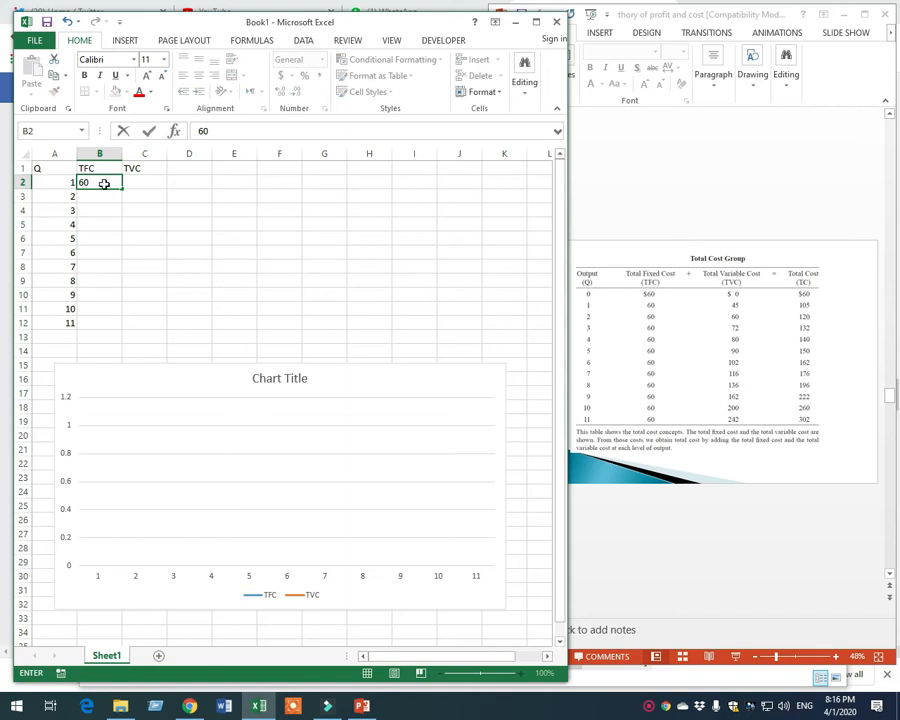
key(Return)
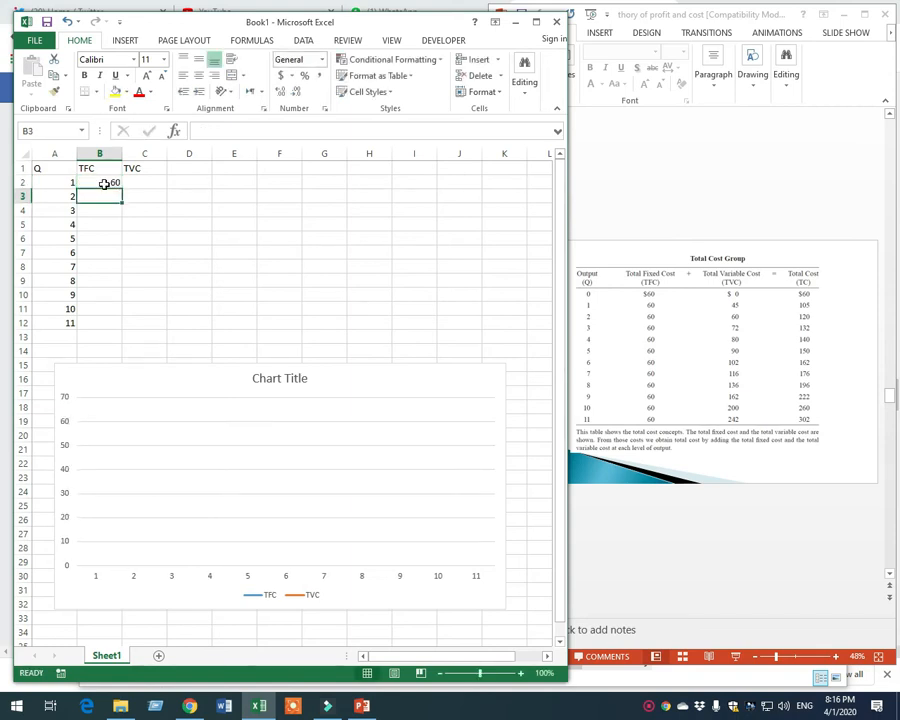
click(157, 182)
click(112, 186)
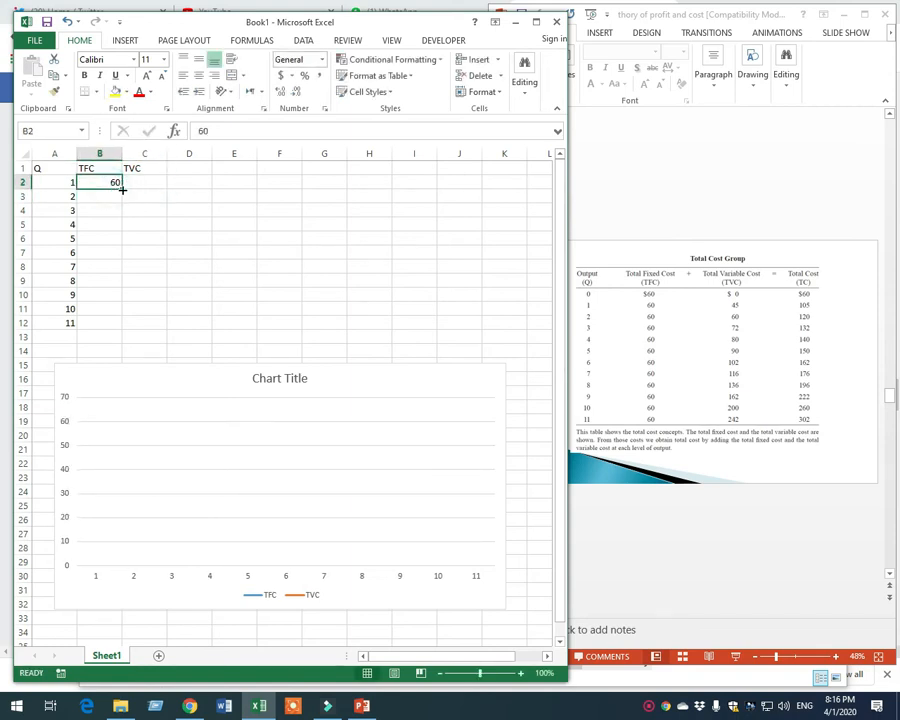
drag(122, 188, 125, 277)
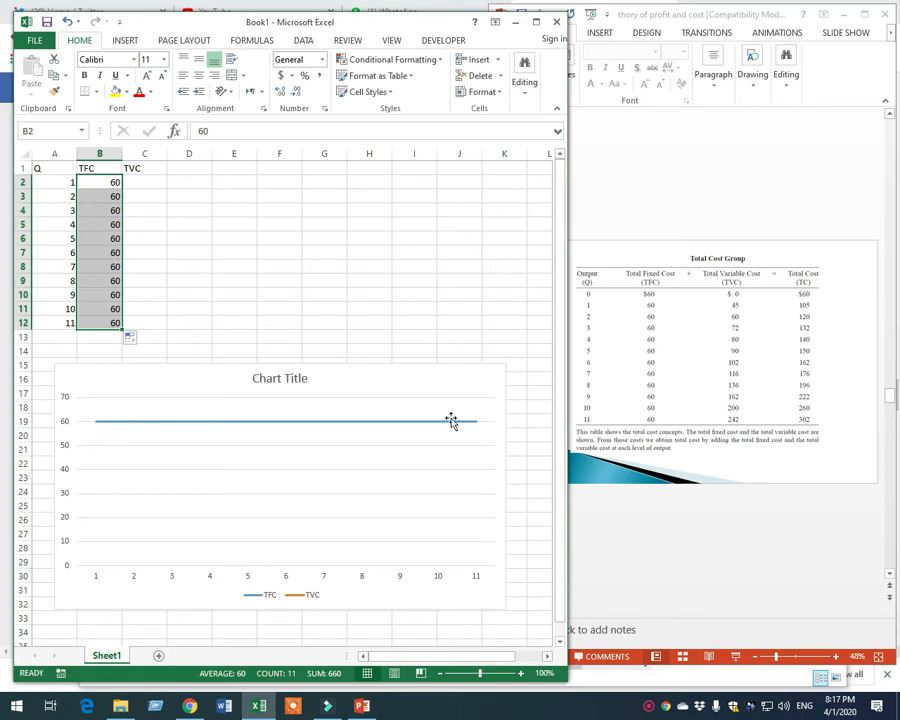
Enter the total variable costs 45, 60 and 72 for quantities 1 to 3 in cells C2 to C4
mouse_move(347, 425)
click(153, 181)
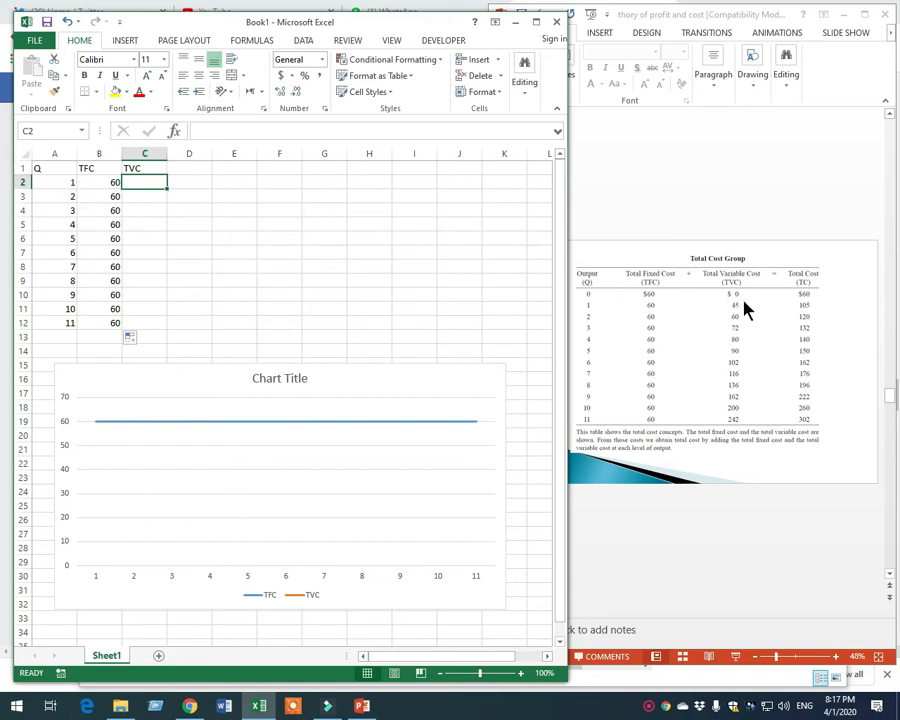
text(45)
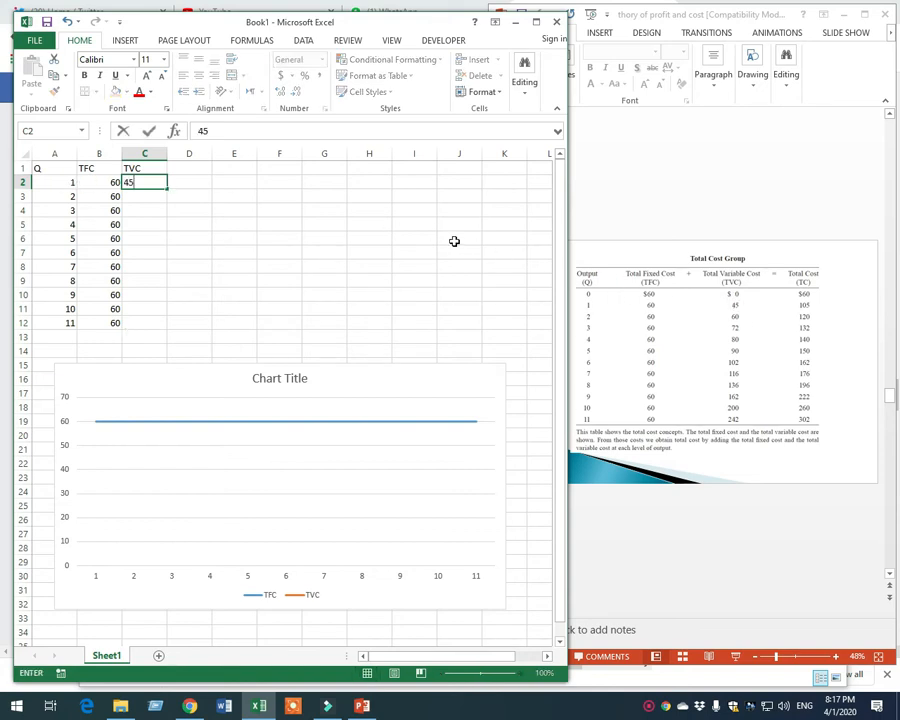
key(Return)
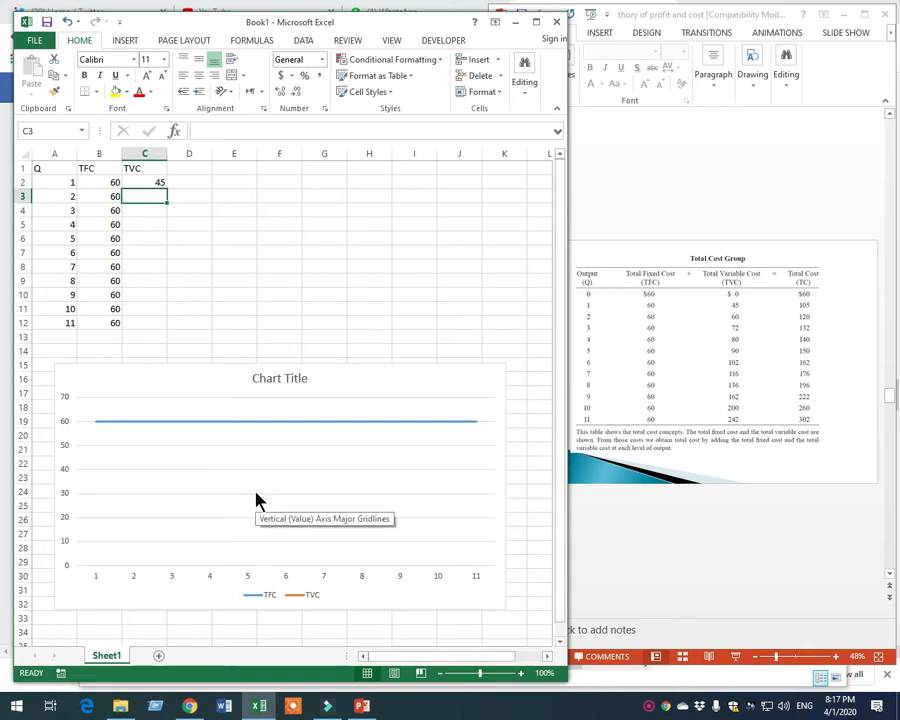
text(60)
key(Return)
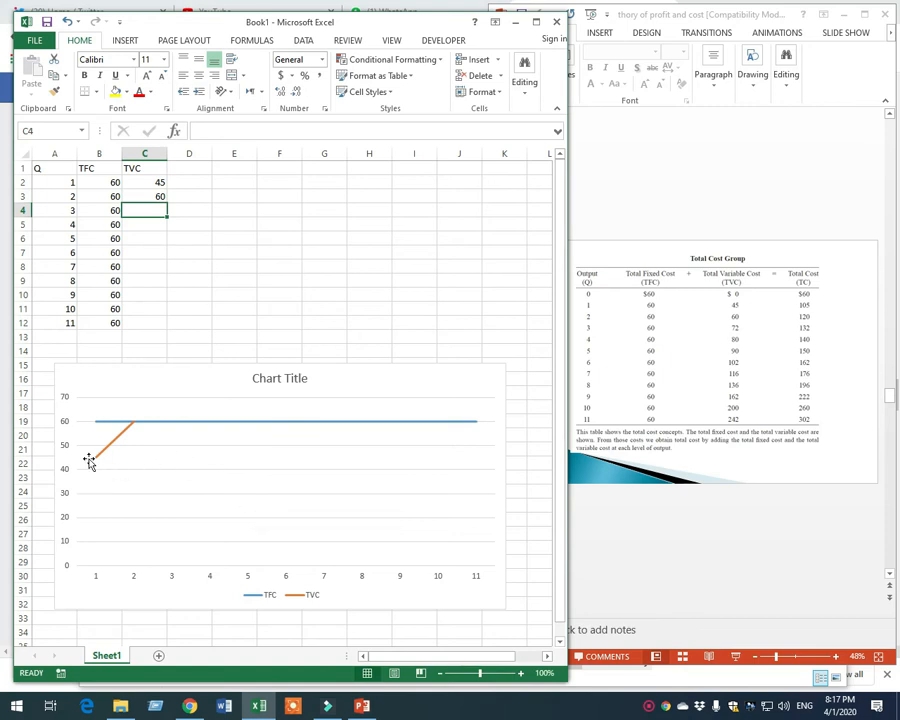
mouse_move(97, 465)
text(70)
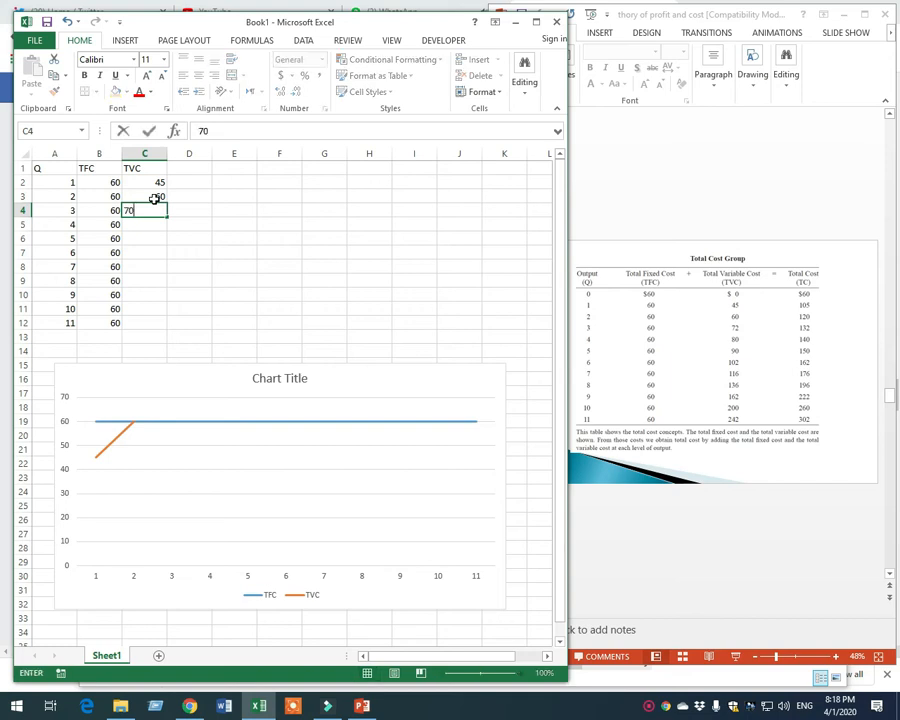
key(BackSpace)
text(2)
key(Return)
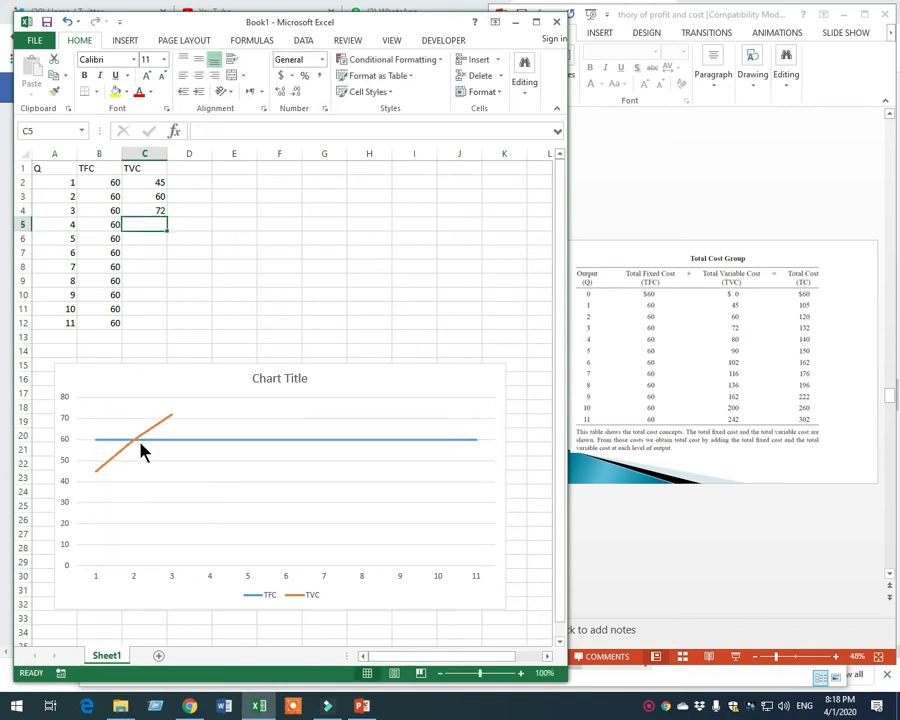
mouse_move(164, 432)
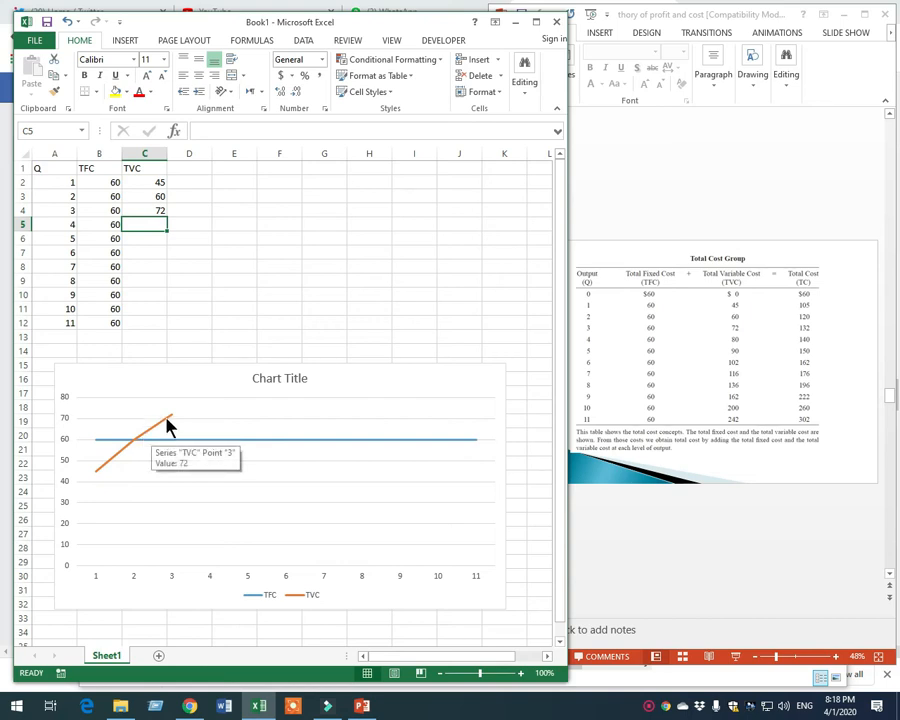
Enter the total variable costs 80, 90, 102, 116 and 136 for quantities 4 to 8 in cells C5 to C9
text(80)
key(Return)
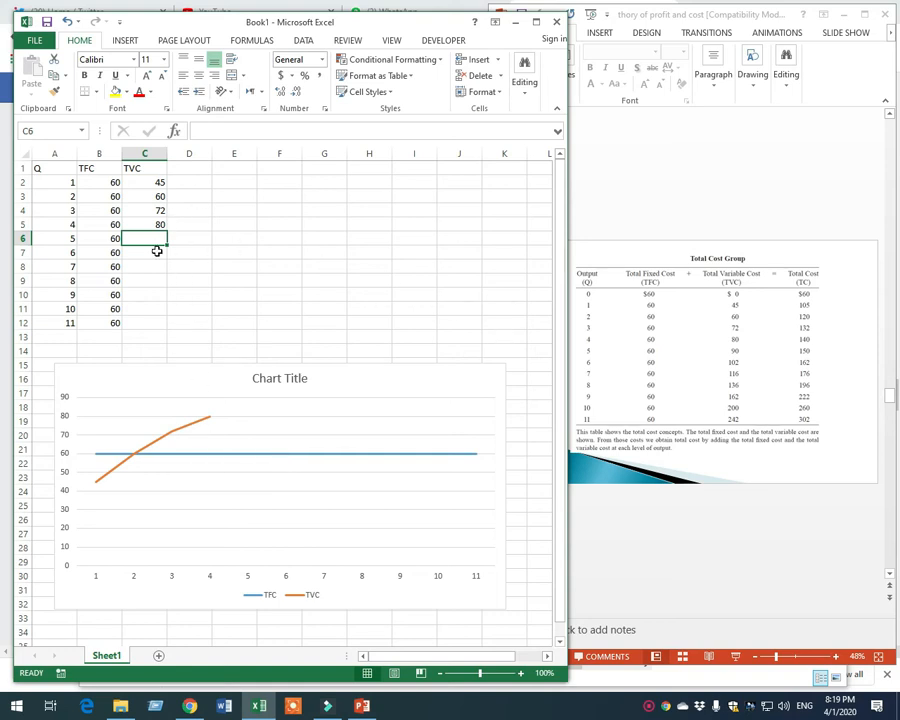
text(90)
key(Return)
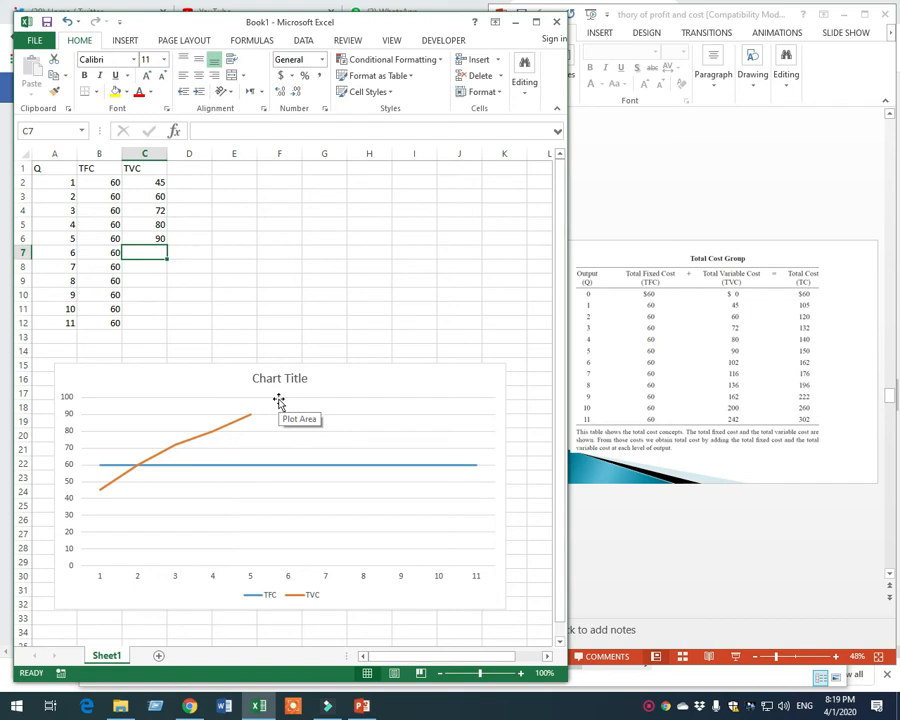
text(102)
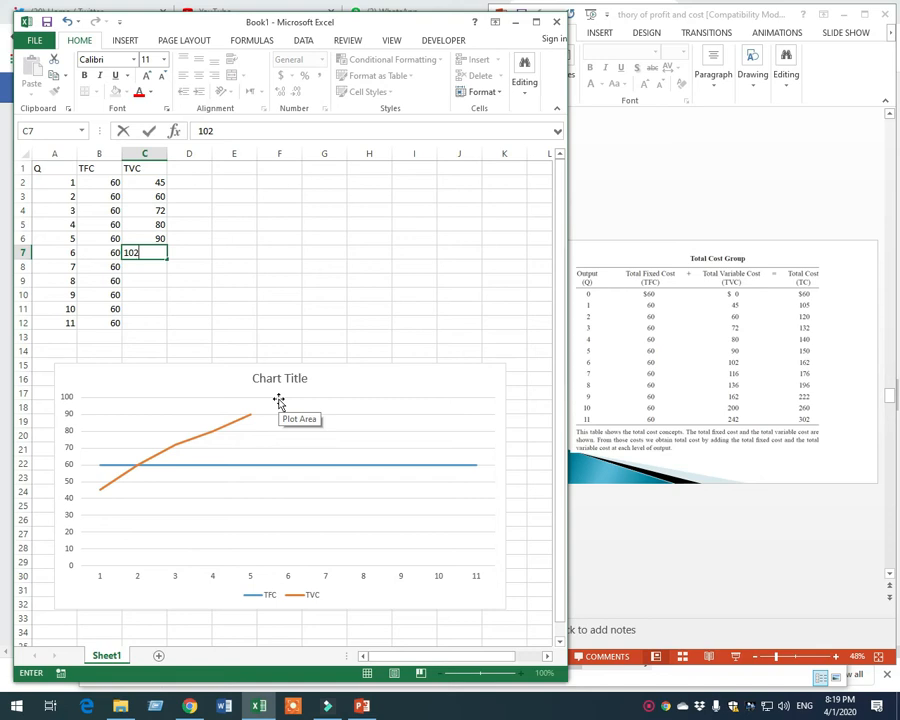
key(Return)
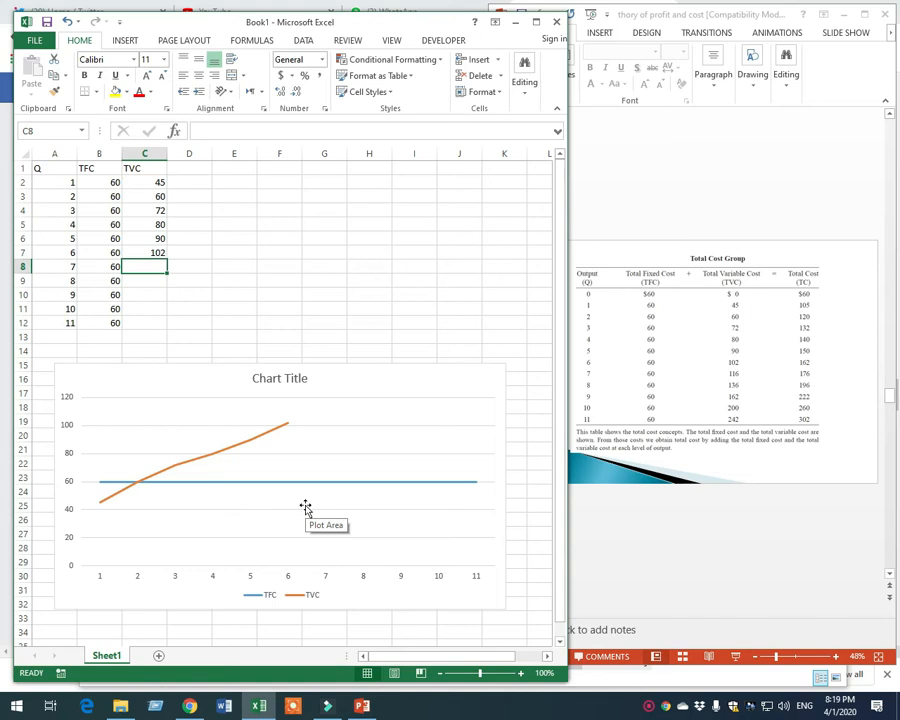
text(116)
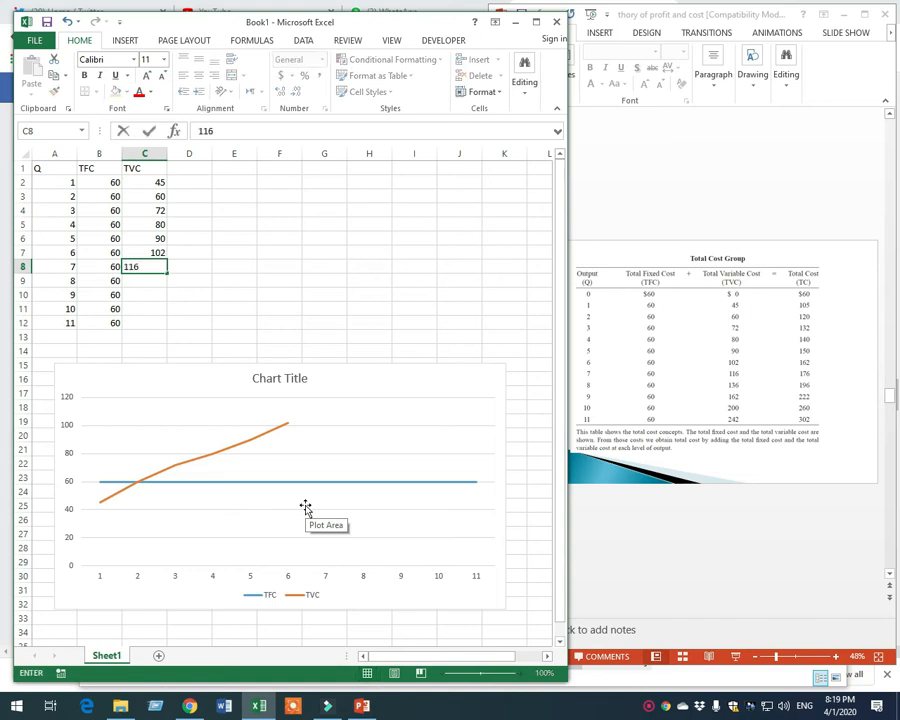
key(Return)
text(136)
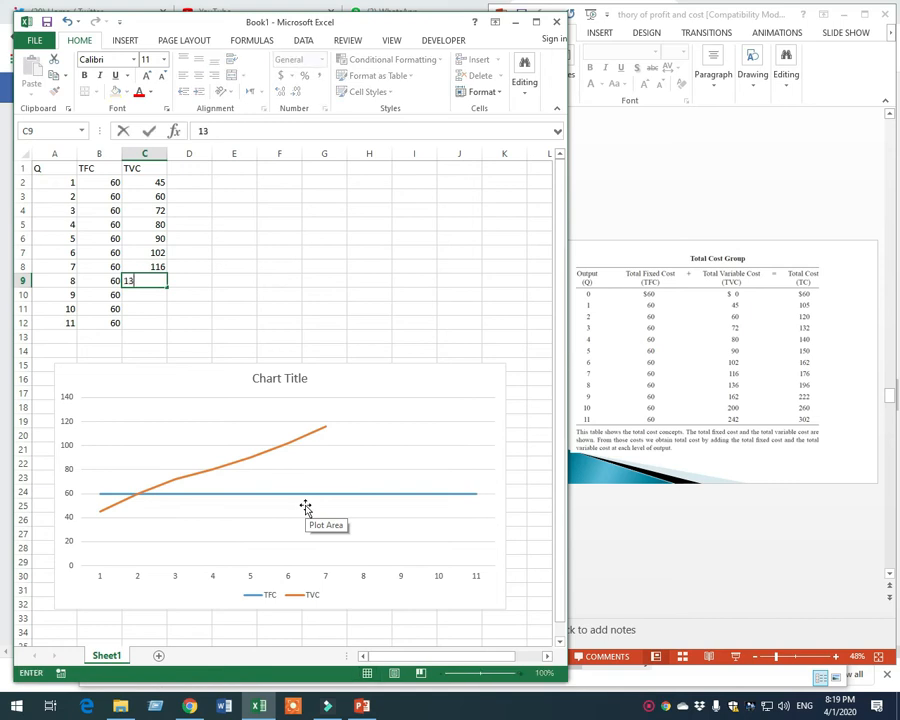
key(Return)
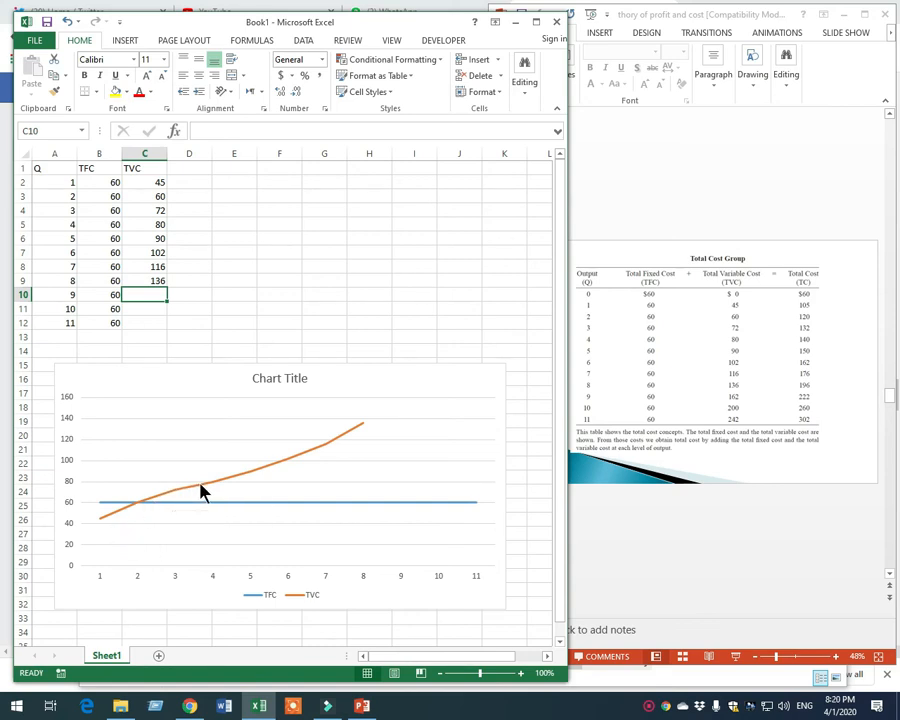
Enter the total variable costs 162, 200 and 242 for quantities 9 to 11 in cells C10 to C12
mouse_move(201, 484)
mouse_move(355, 430)
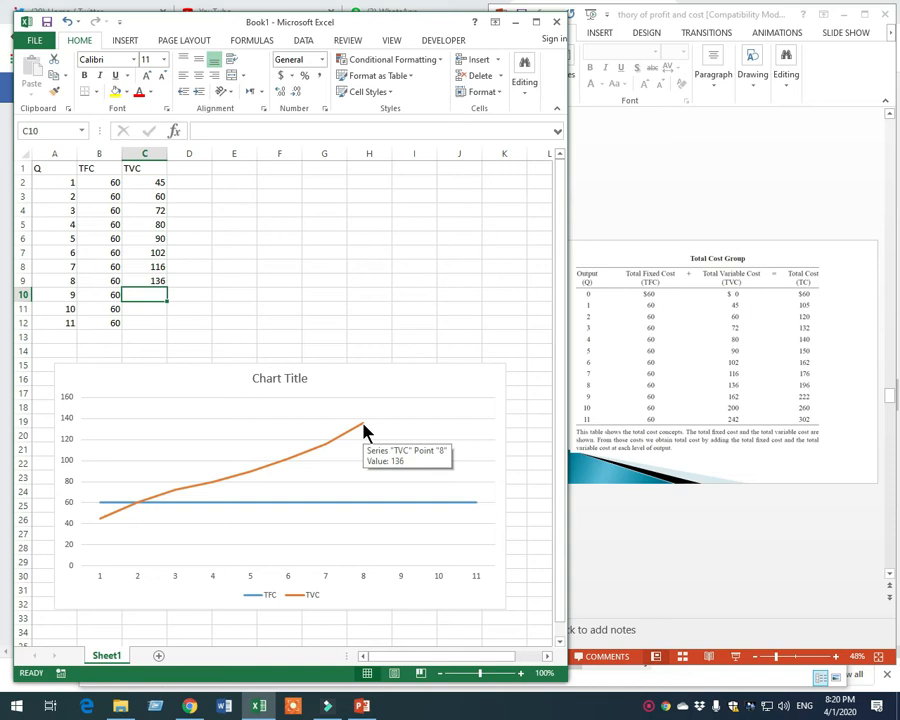
text(162)
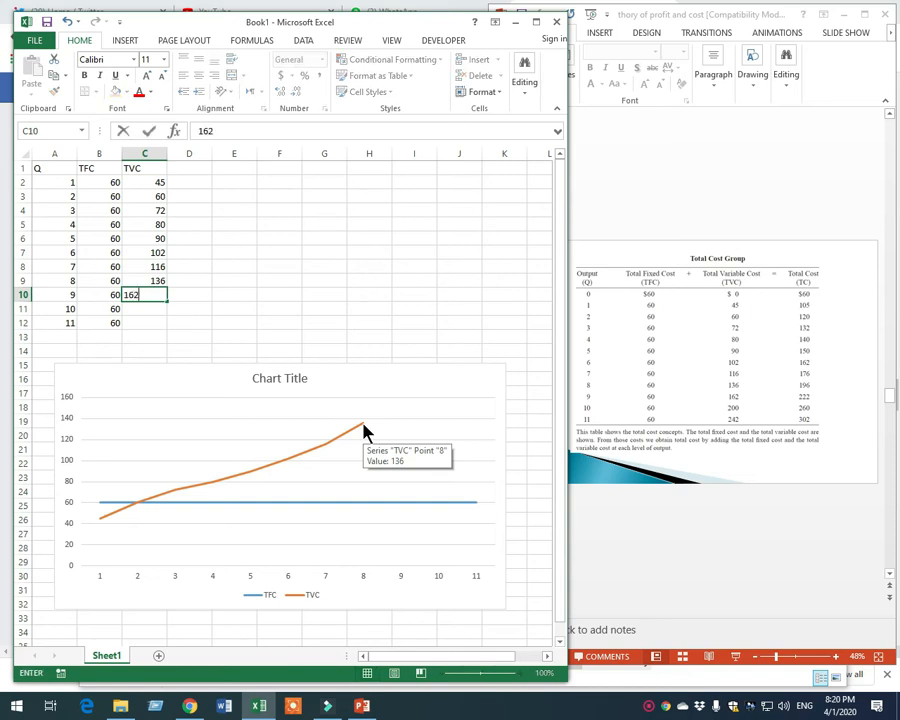
key(Return)
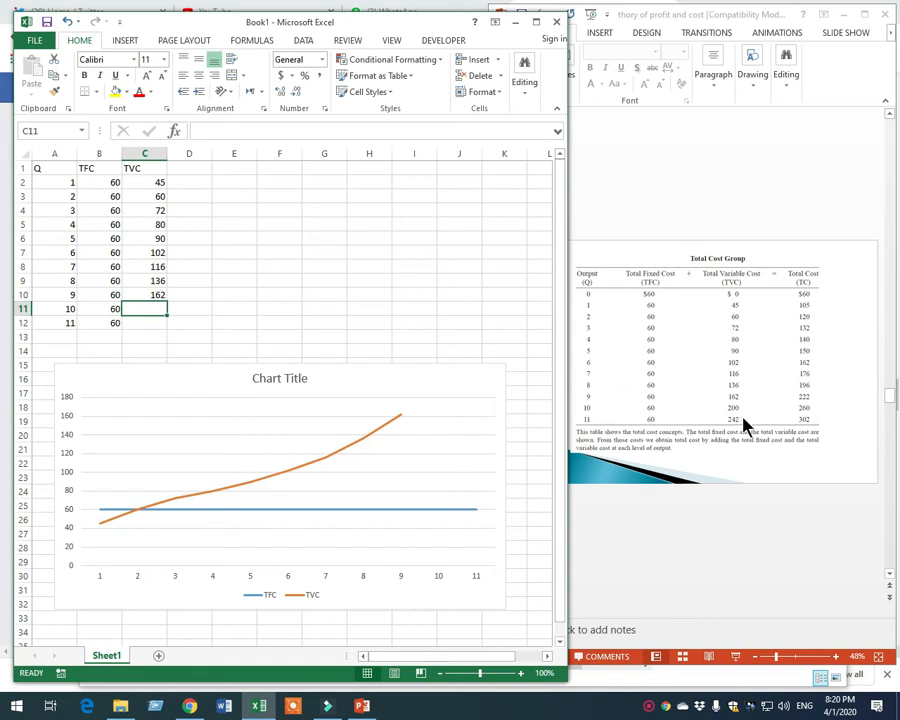
text(200)
key(Return)
text(242)
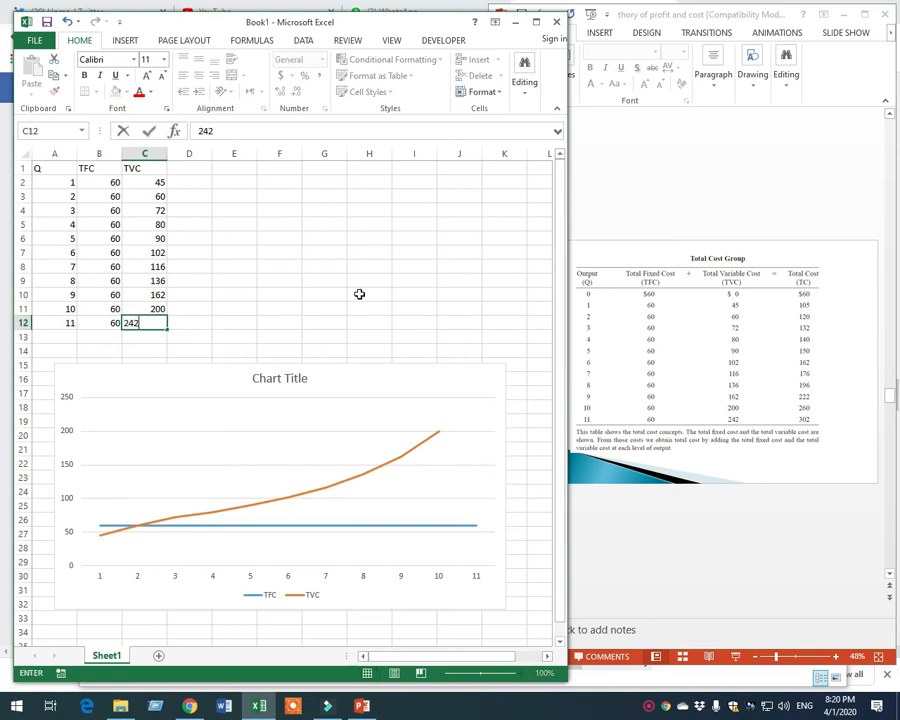
key(Up)
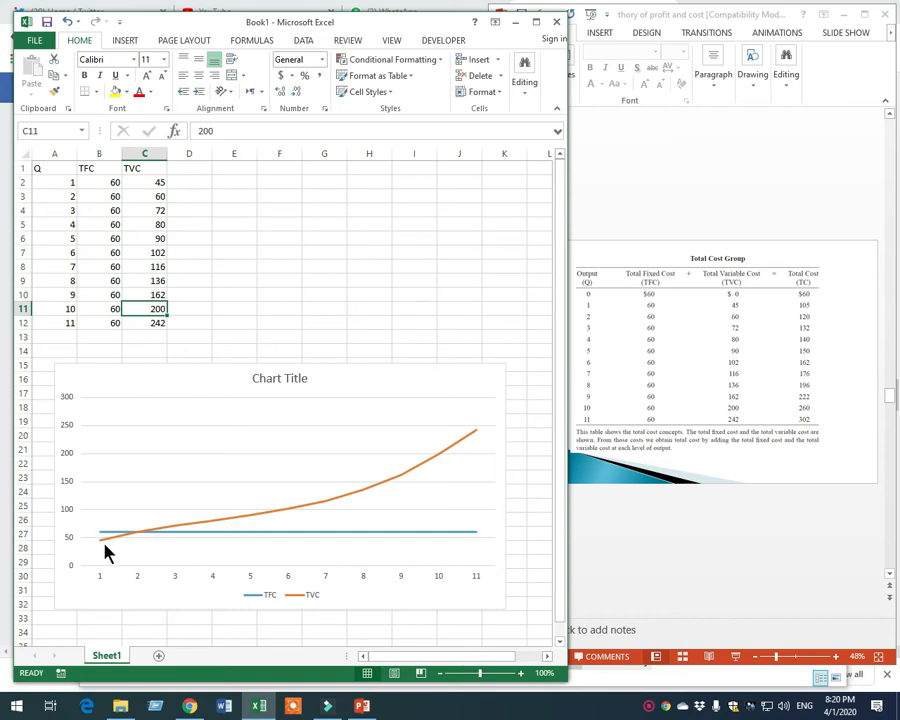
Enlarge the line chart by stretching its upper edge to about row 3, over the data table
mouse_move(107, 553)
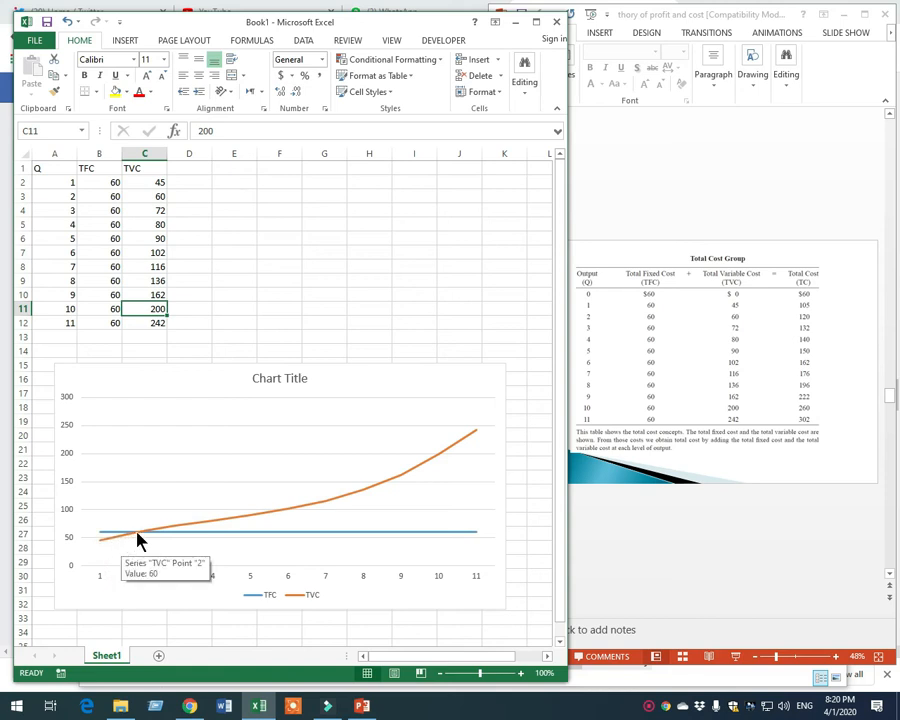
mouse_move(161, 536)
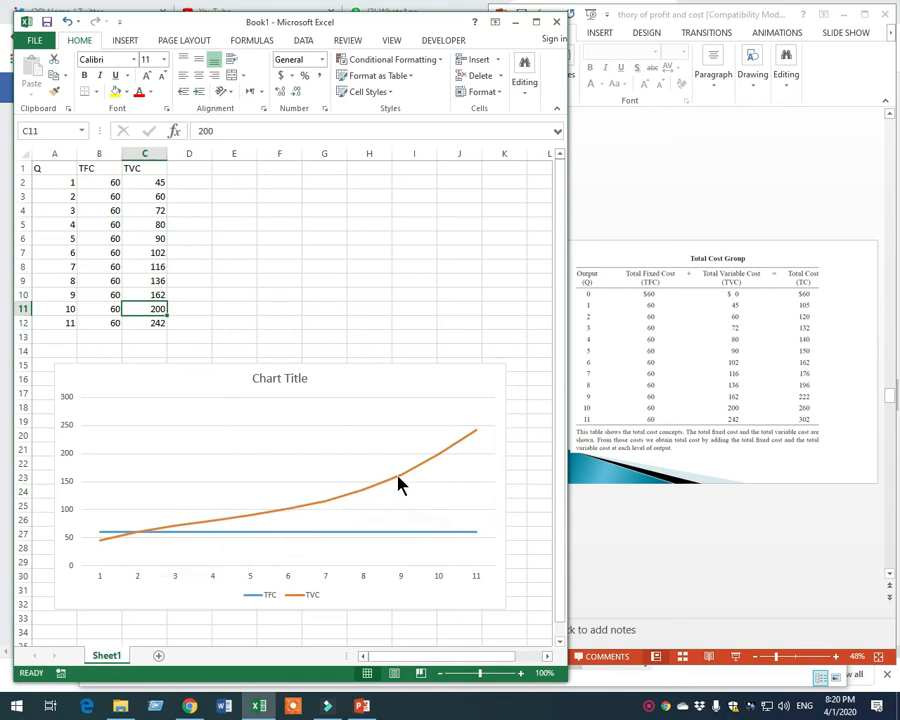
mouse_move(430, 461)
click(440, 373)
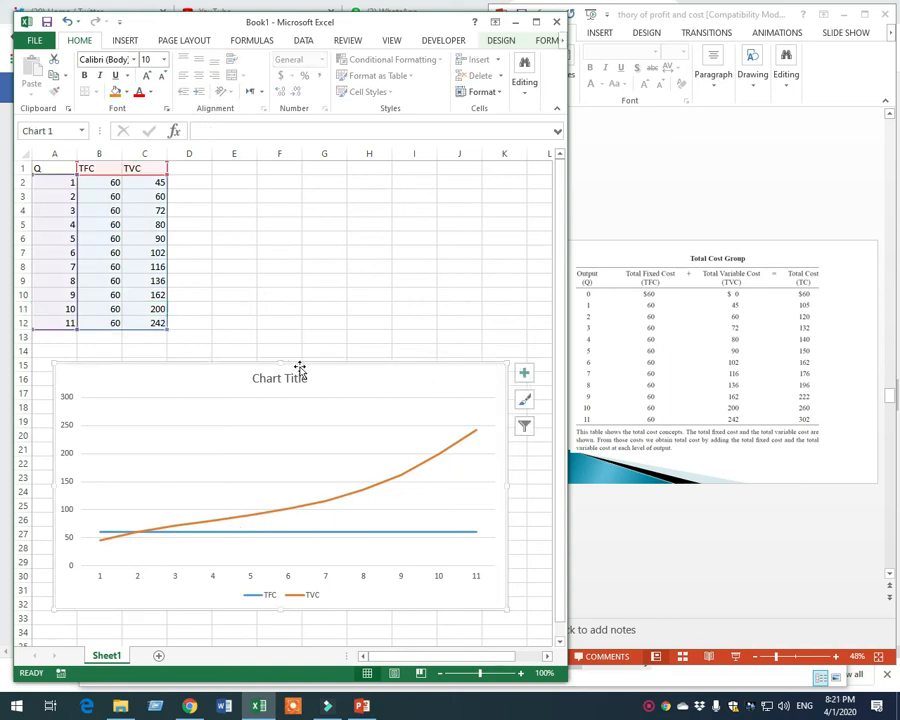
drag(281, 357, 276, 196)
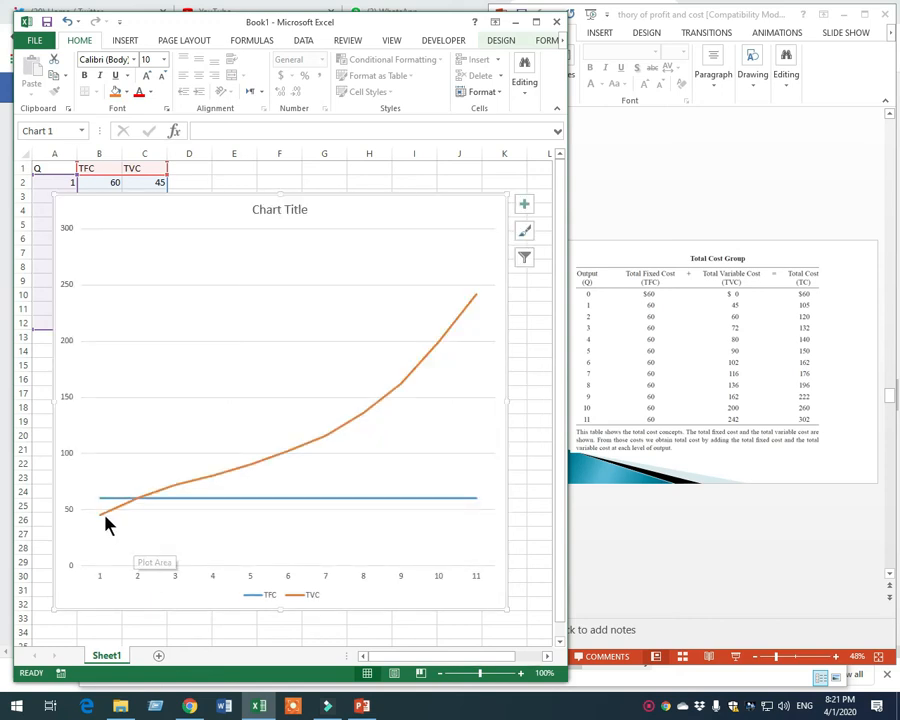
Examine the TVC curve point by point from quantity 1 to 11, including where it crosses the TFC line
mouse_move(110, 520)
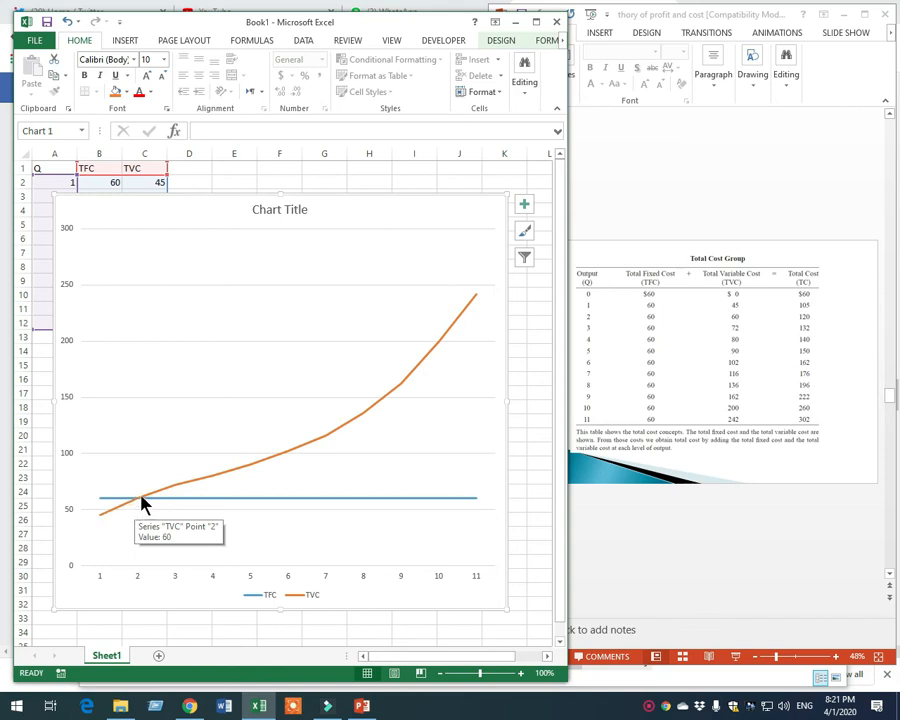
mouse_move(200, 488)
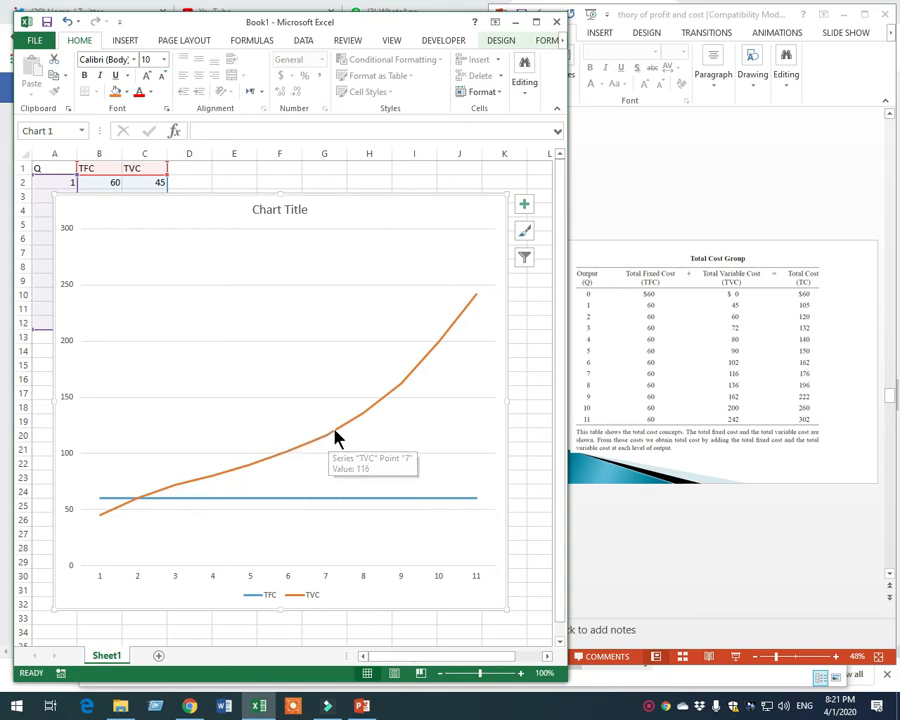
mouse_move(391, 393)
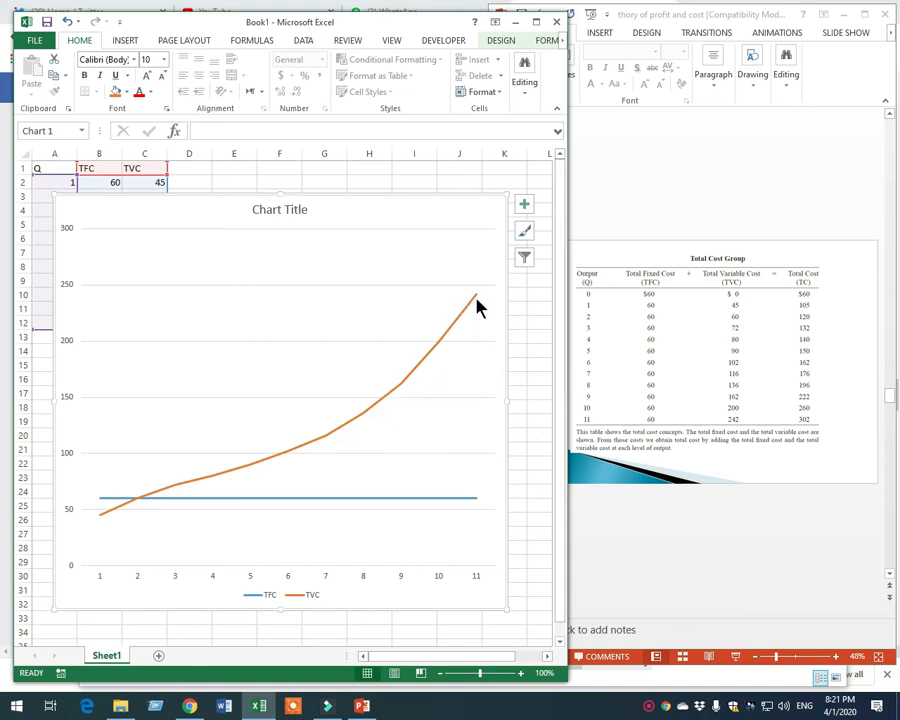
mouse_move(476, 307)
mouse_move(296, 457)
mouse_move(225, 499)
mouse_move(446, 352)
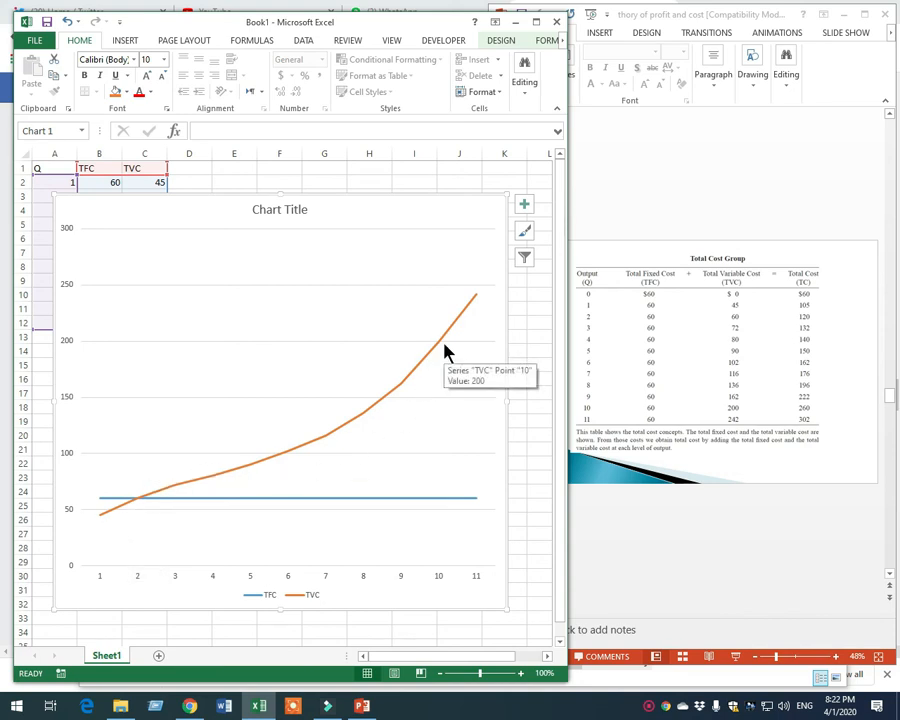
Shrink the chart by bringing its upper edge down to about row 15, uncovering the data table
click(189, 202)
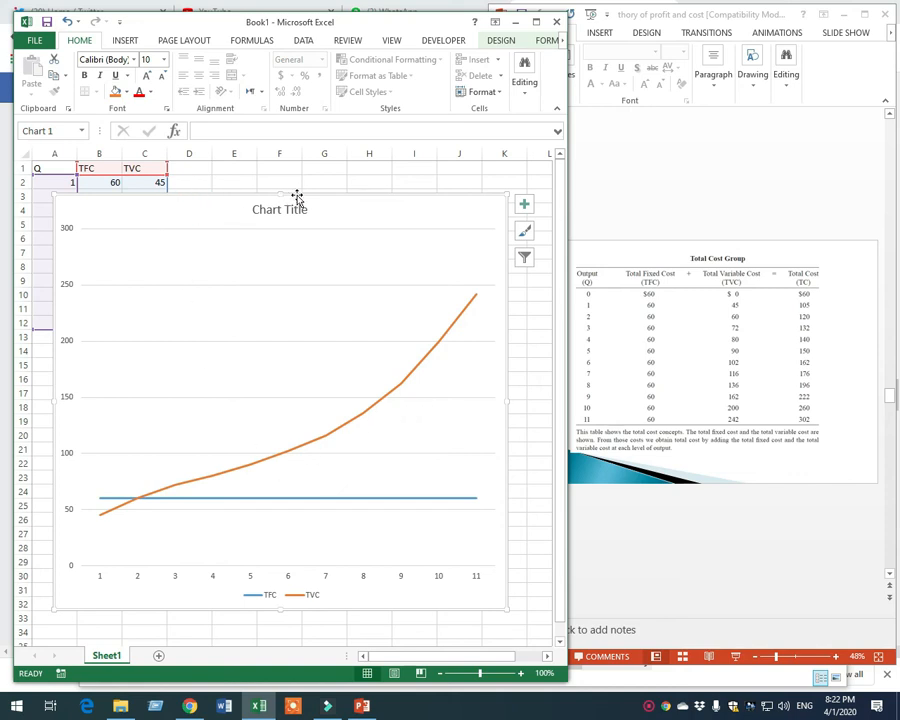
drag(281, 190, 262, 372)
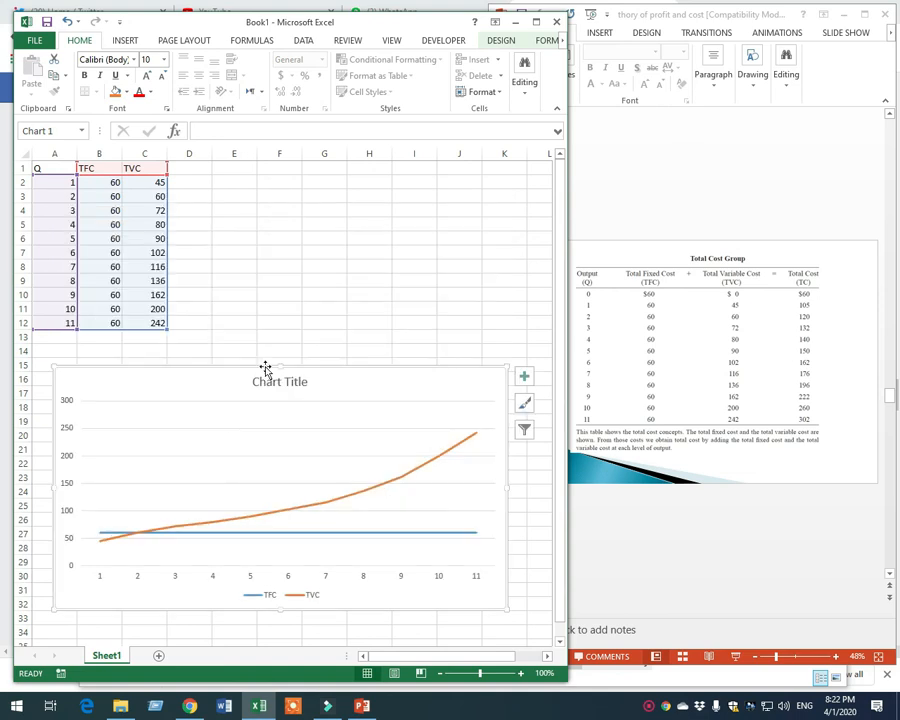
Add the column header TC in cell D1, next to TVC
click(184, 169)
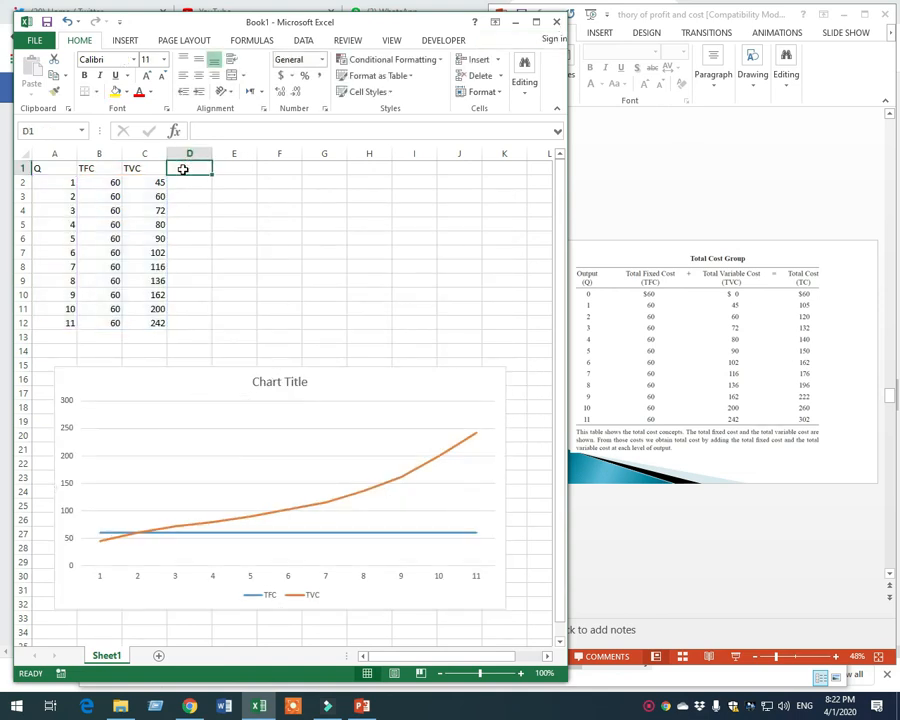
text(t)
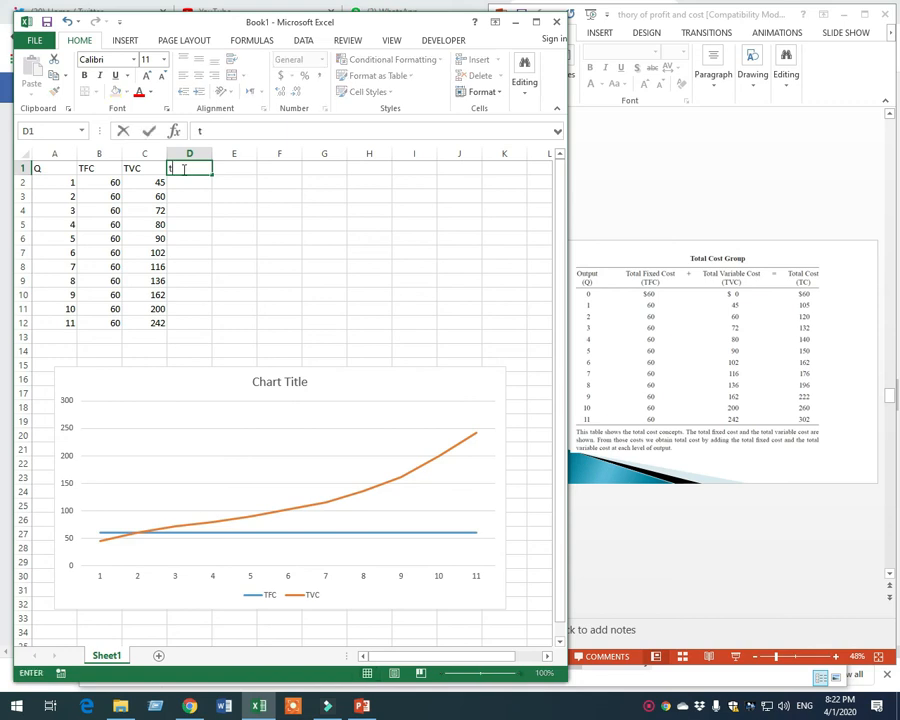
text(TC)
key(Return)
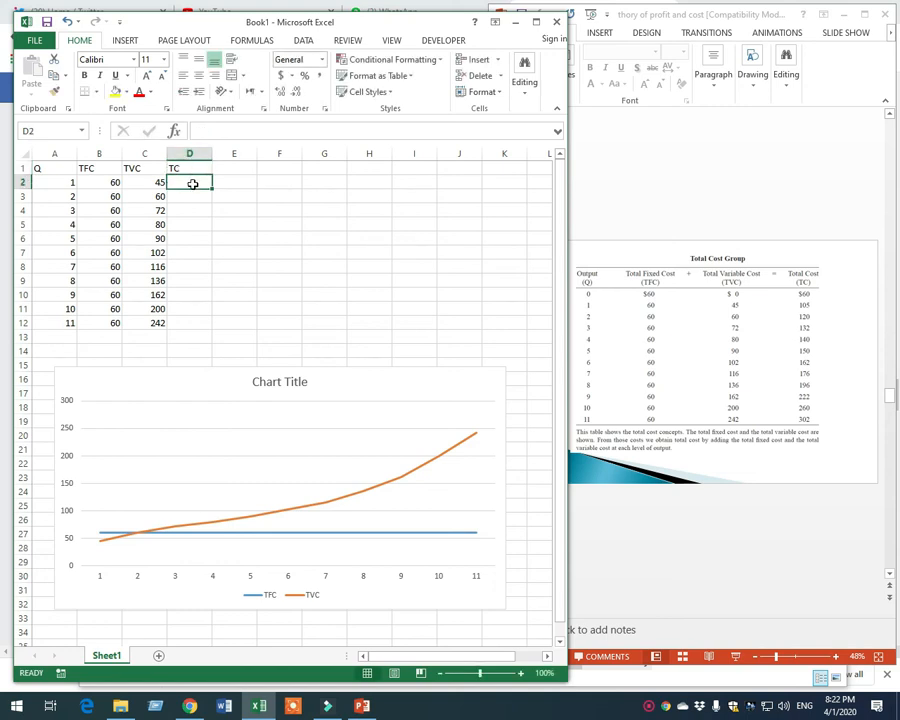
Calculate total cost in D2 with the formula =B2+C2 and fill it down the TC column to D12
text(=)
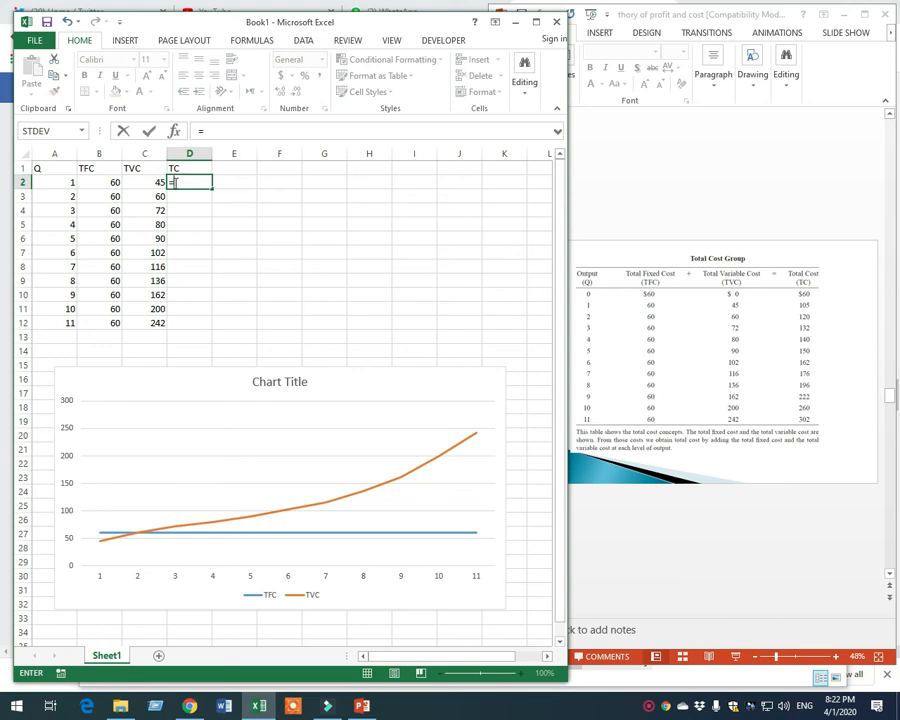
click(107, 182)
text(+)
click(140, 182)
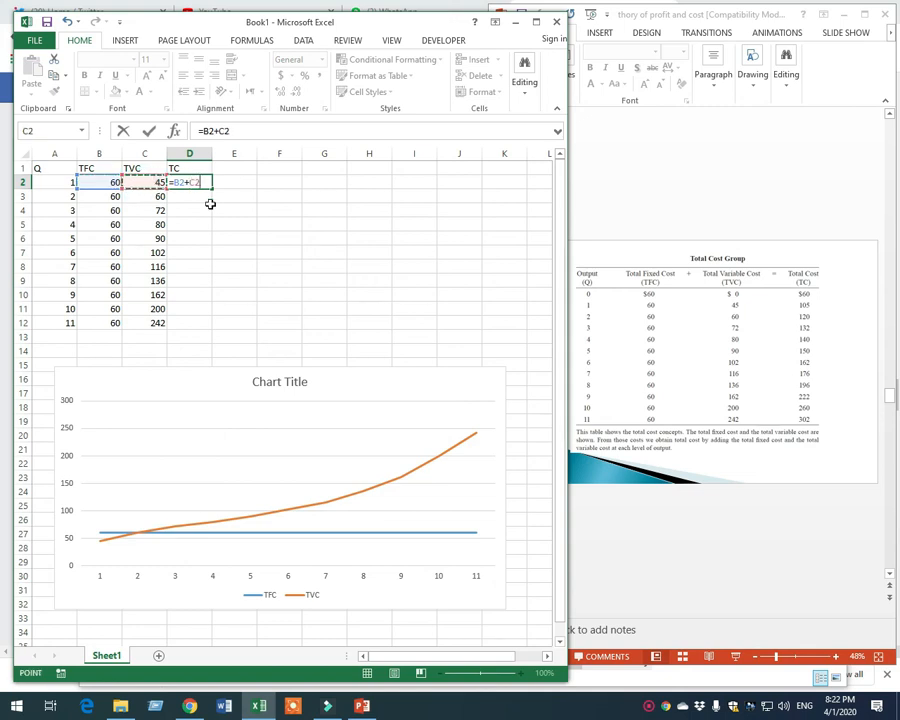
key(ctrl+Return)
key(Return)
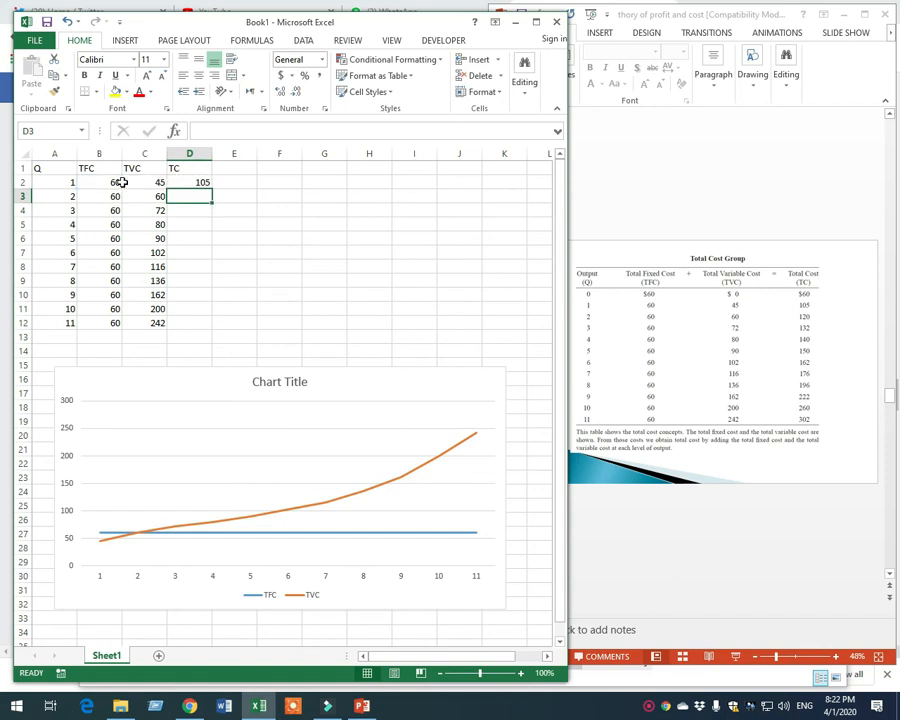
click(202, 183)
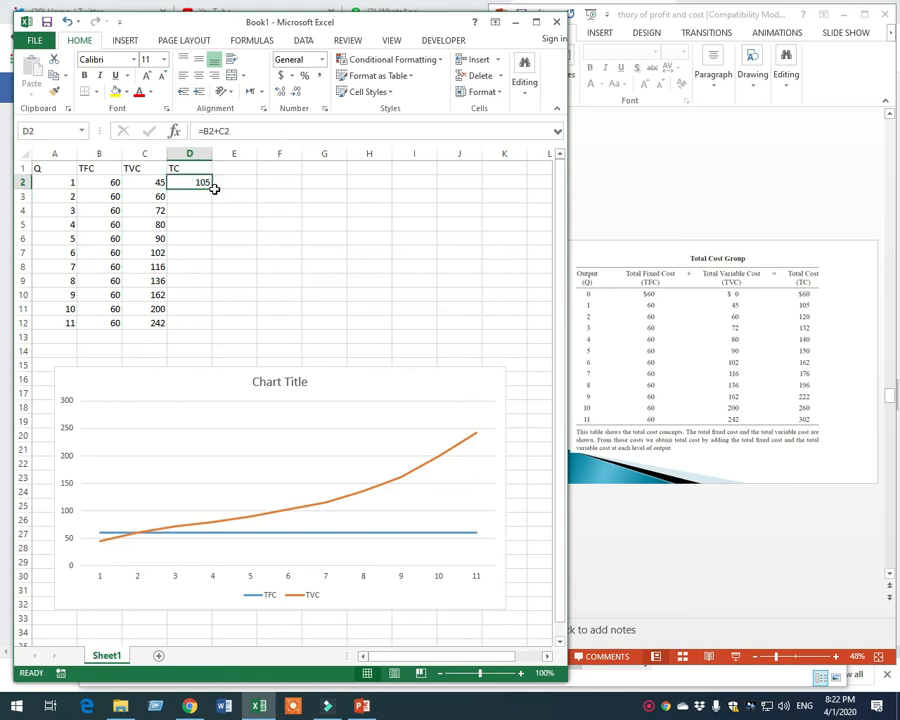
double_click(211, 189)
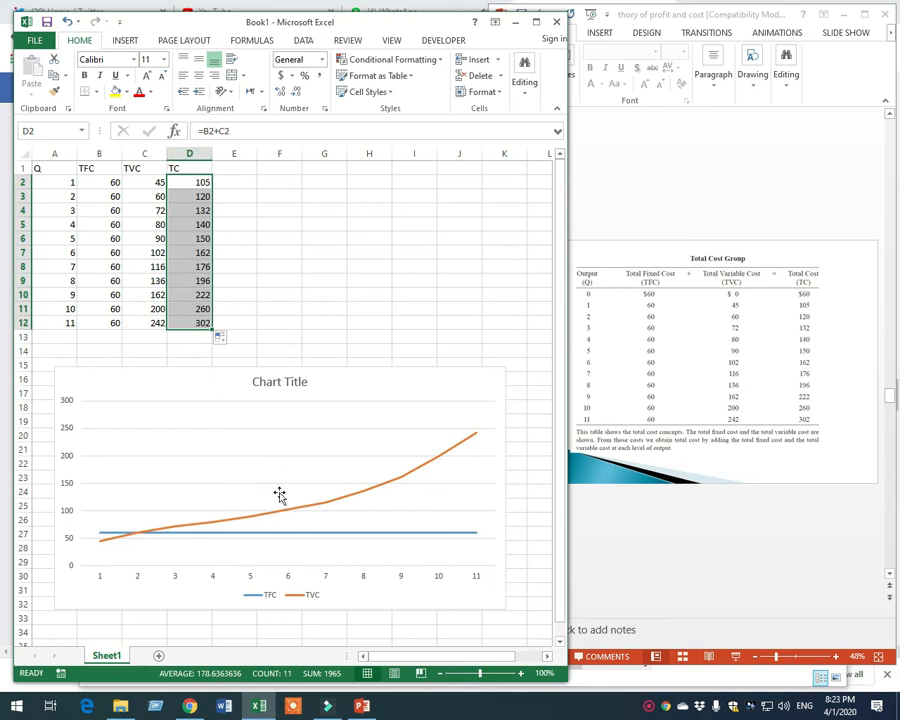
Make the chart slightly taller by extending its upper edge to about row 14, and deselect it
click(158, 389)
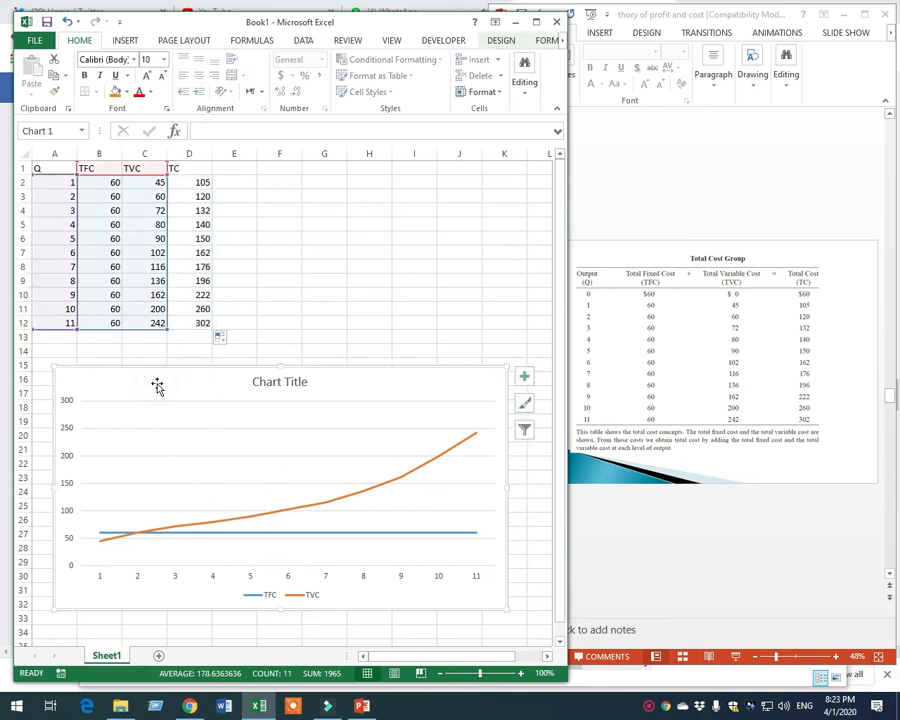
drag(281, 367, 242, 338)
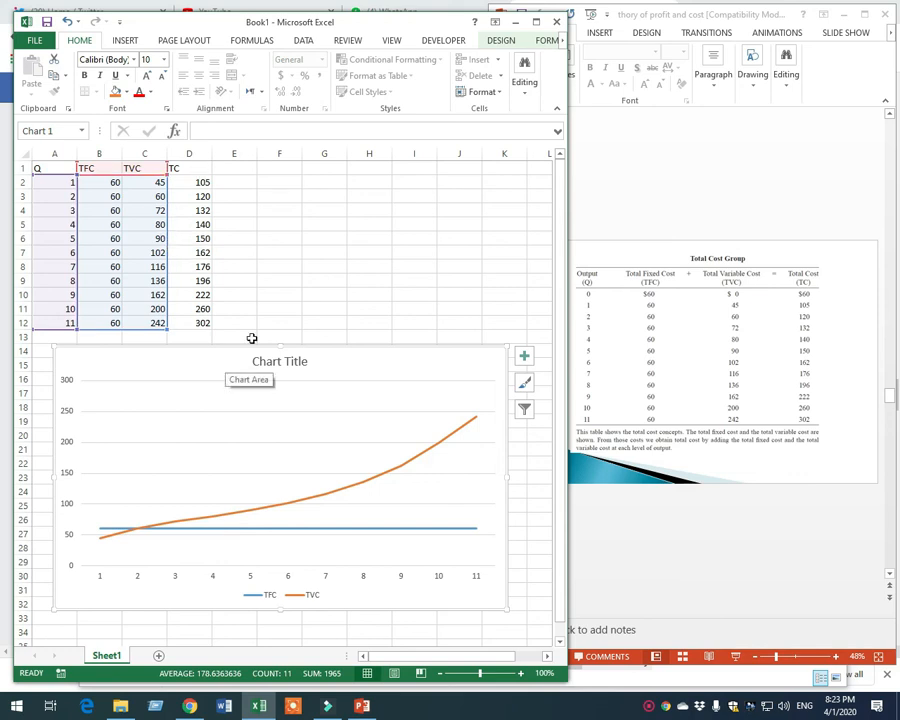
click(280, 308)
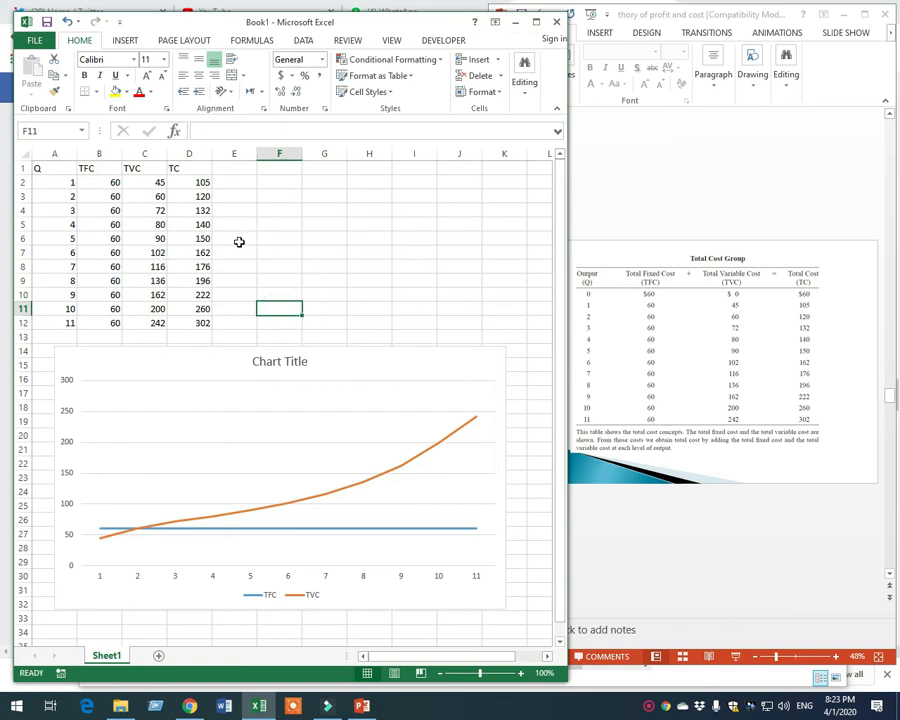
drag(348, 264, 368, 281)
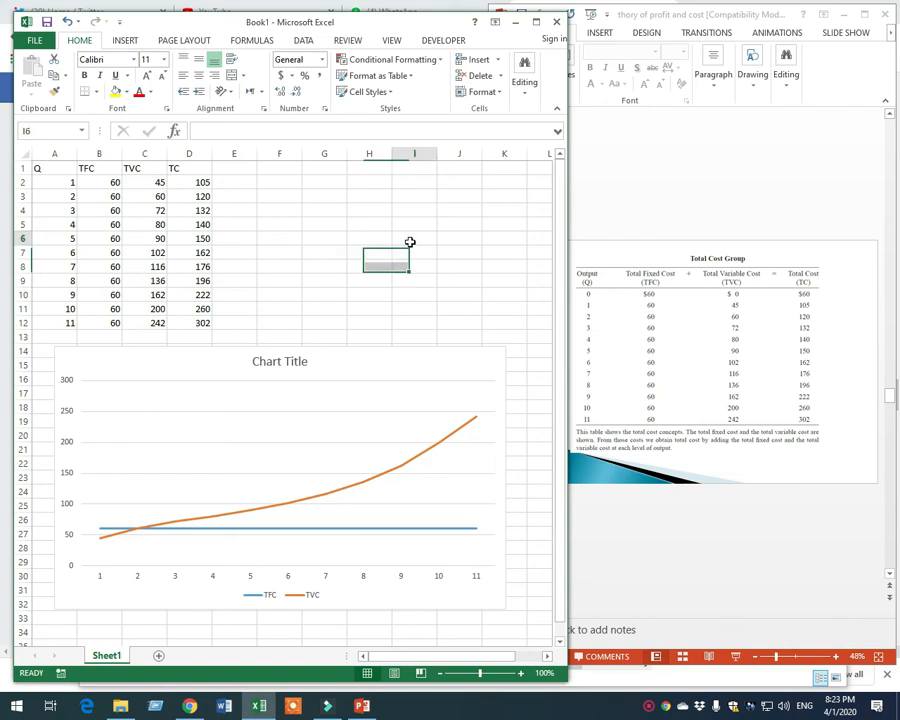
click(327, 225)
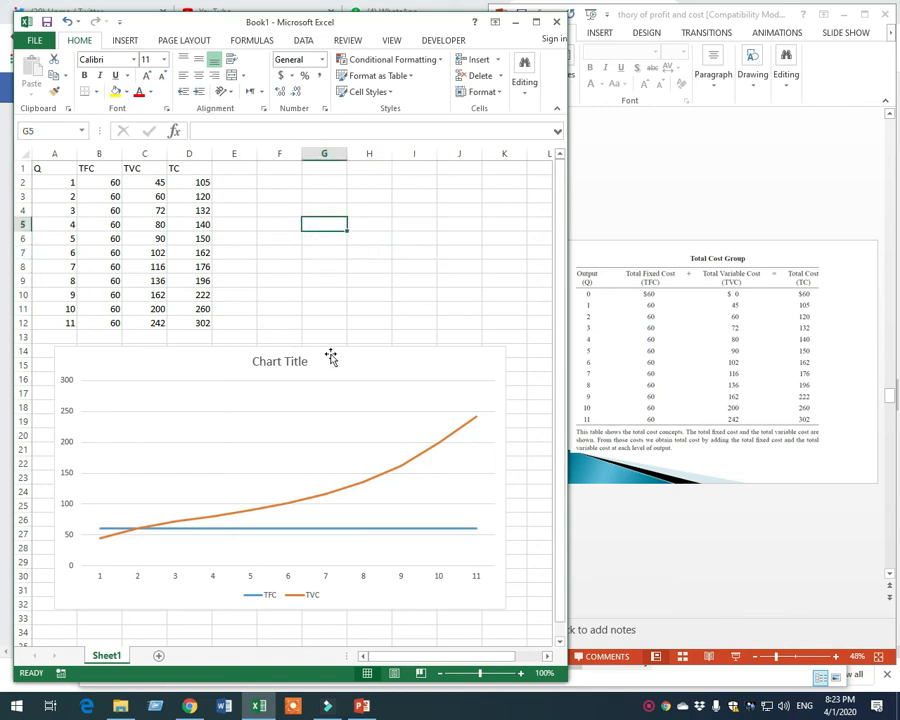
Extend the line chart's data range to include the TC column down to D12, and enlarge the chart upward to about row 5
click(370, 358)
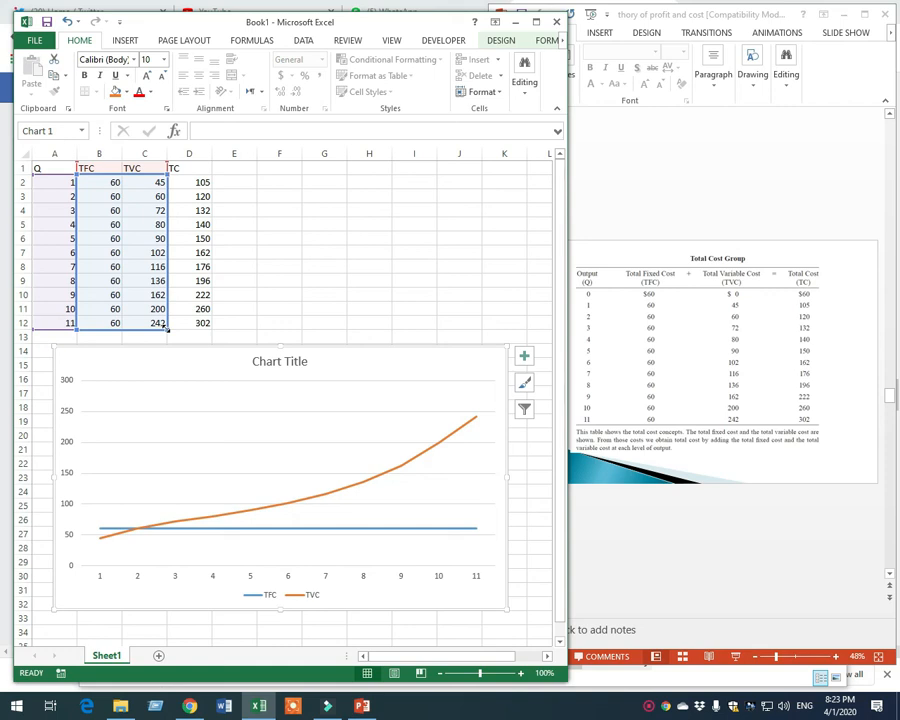
click(166, 326)
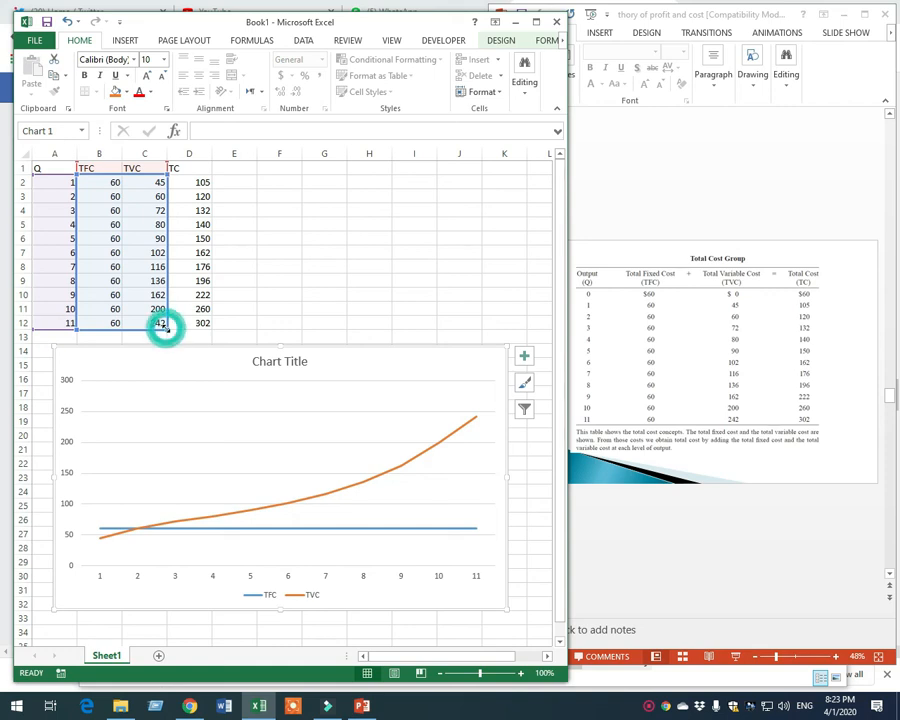
drag(178, 328, 192, 328)
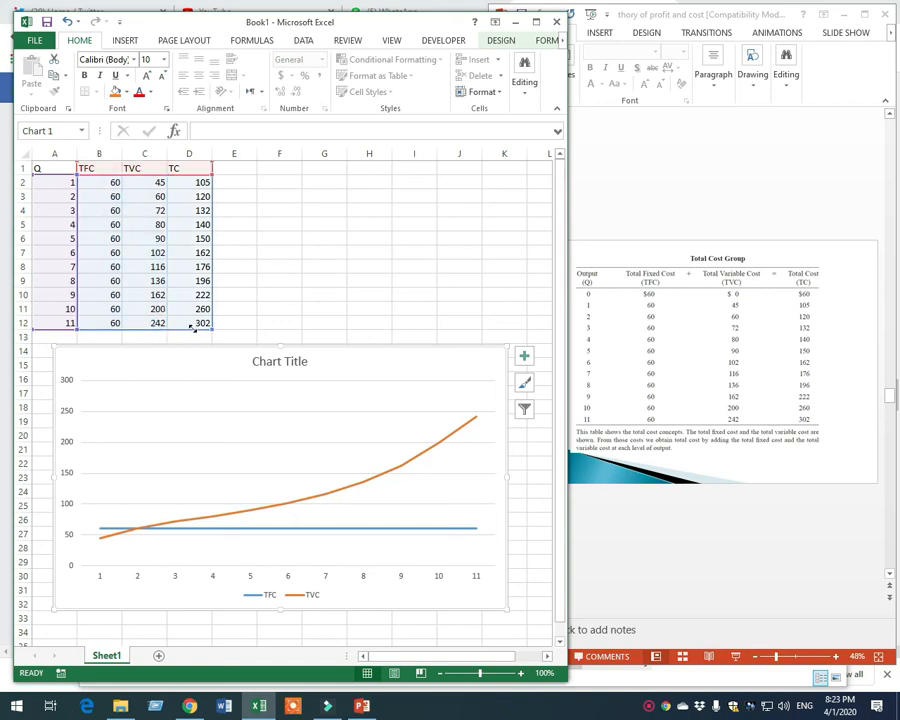
drag(193, 329, 193, 329)
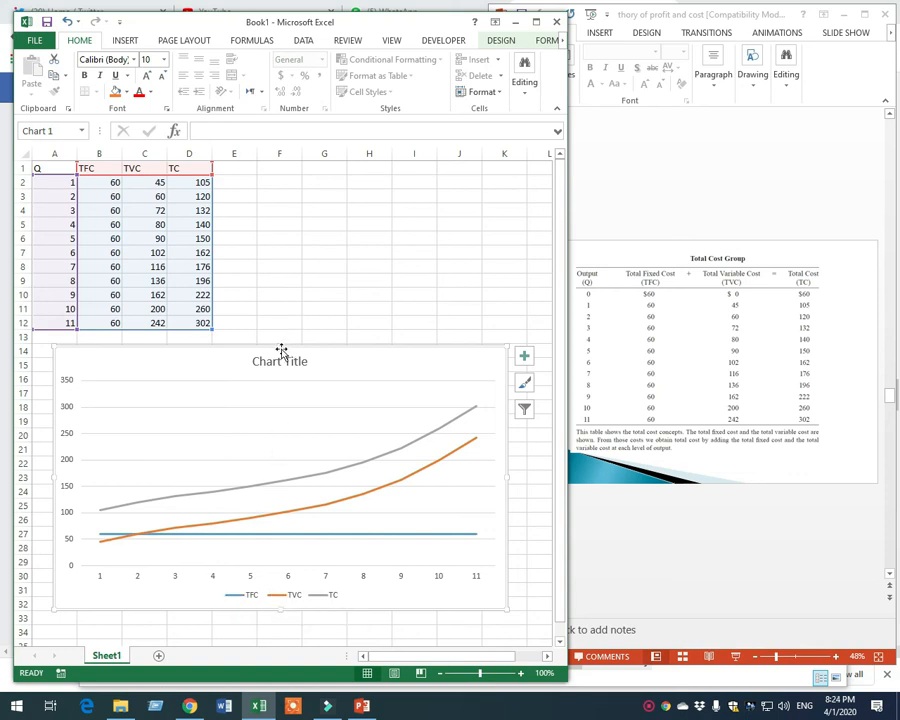
drag(281, 346, 281, 222)
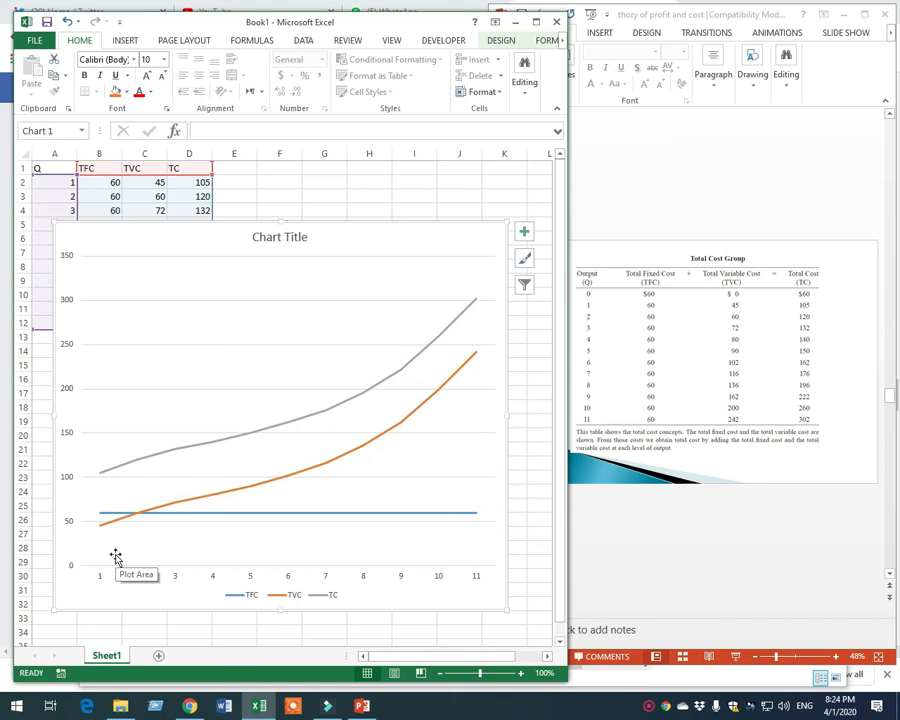
Switch to the PowerPoint presentation, go to slide 20, Total Cost Curves, and maximize the window to examine its graph
click(639, 522)
scroll(641, 522, up, 2)
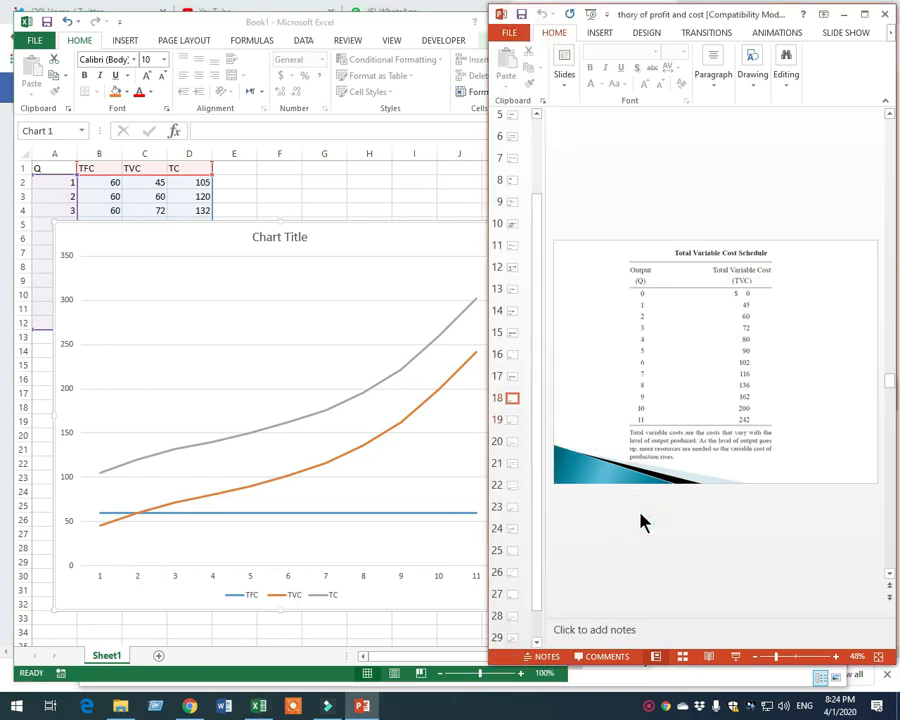
scroll(641, 522, up, 4)
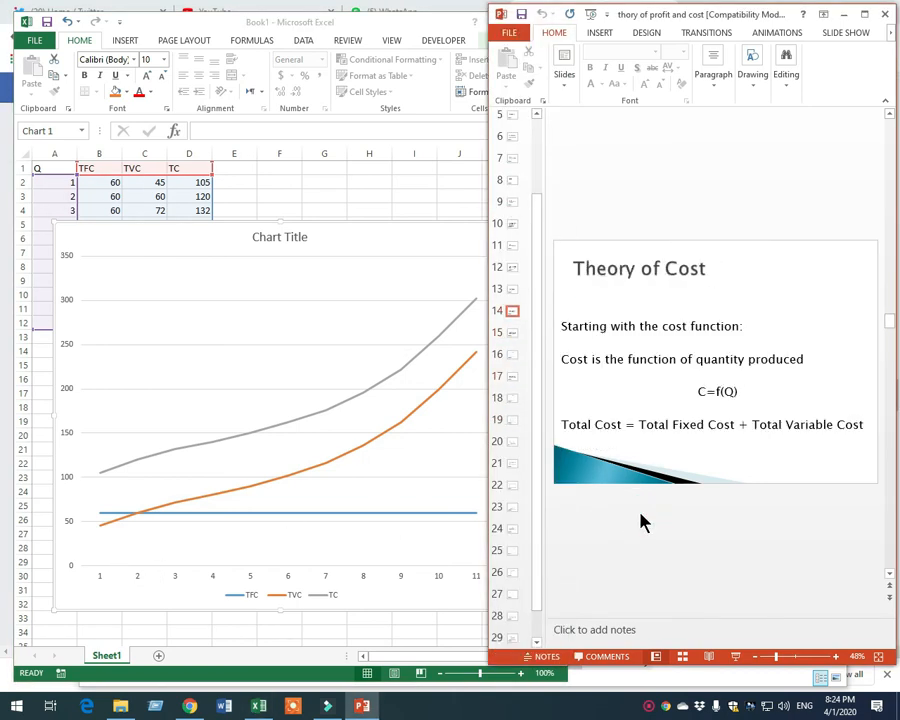
scroll(641, 522, up, 3)
scroll(641, 522, down, 3)
scroll(641, 522, down, 8)
scroll(641, 522, up, 1)
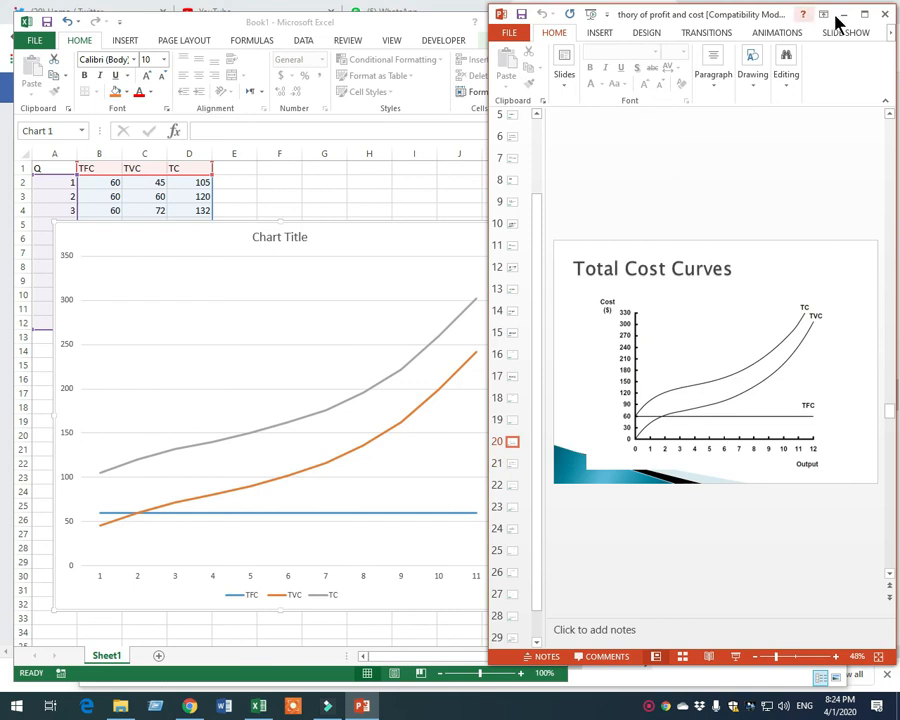
click(865, 14)
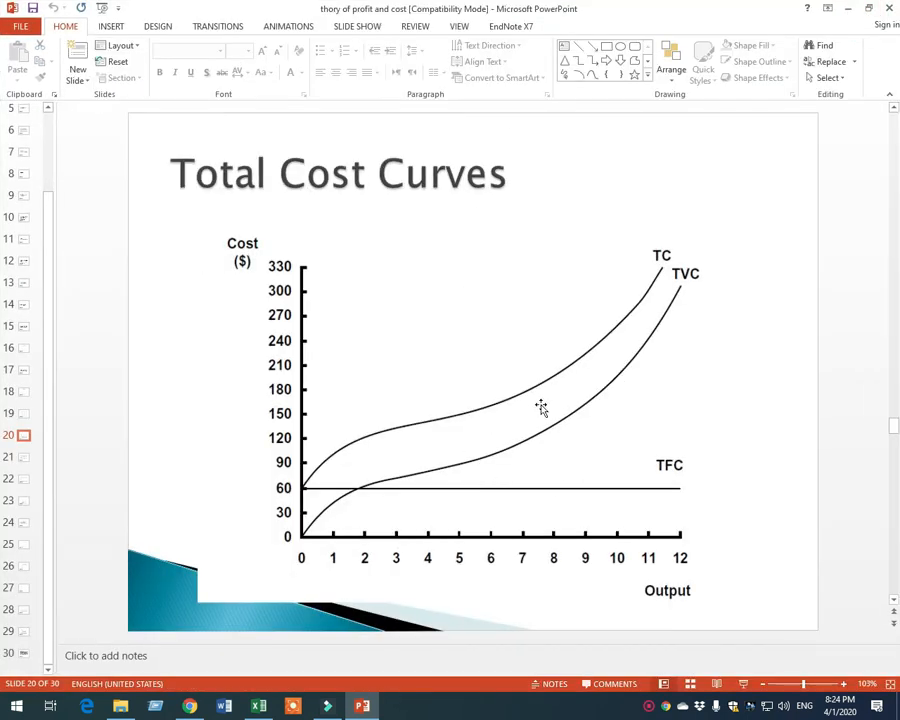